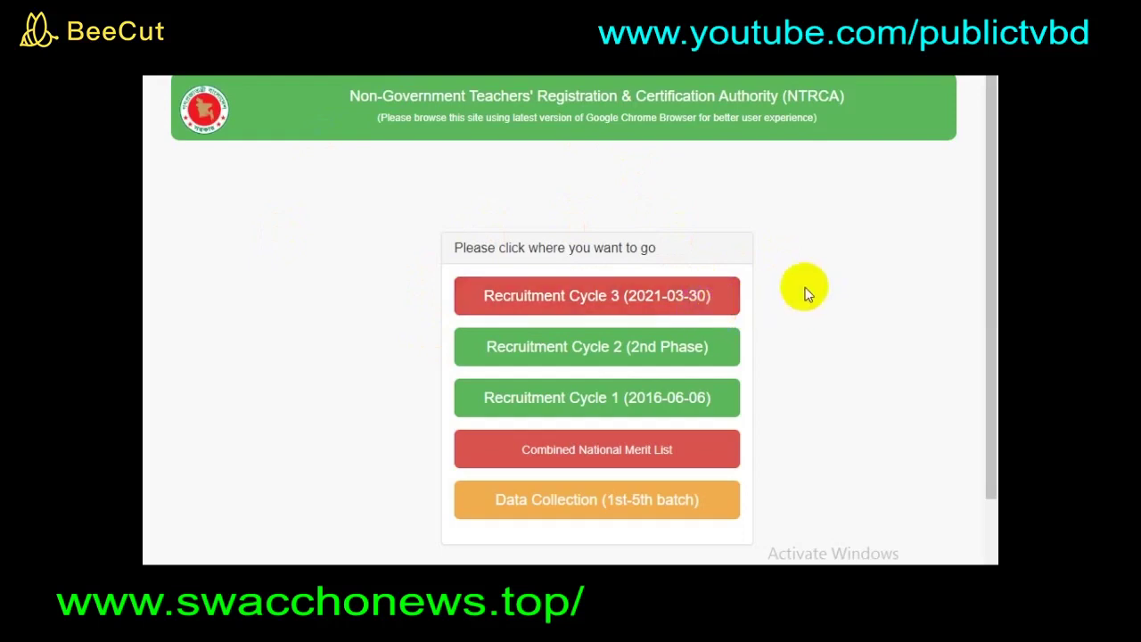
# - Under Recruitment Cycle 3, open the 2021-03-30 circular's application form and choose batch 9th NTRCA Exam
pyautogui.click(632, 303)
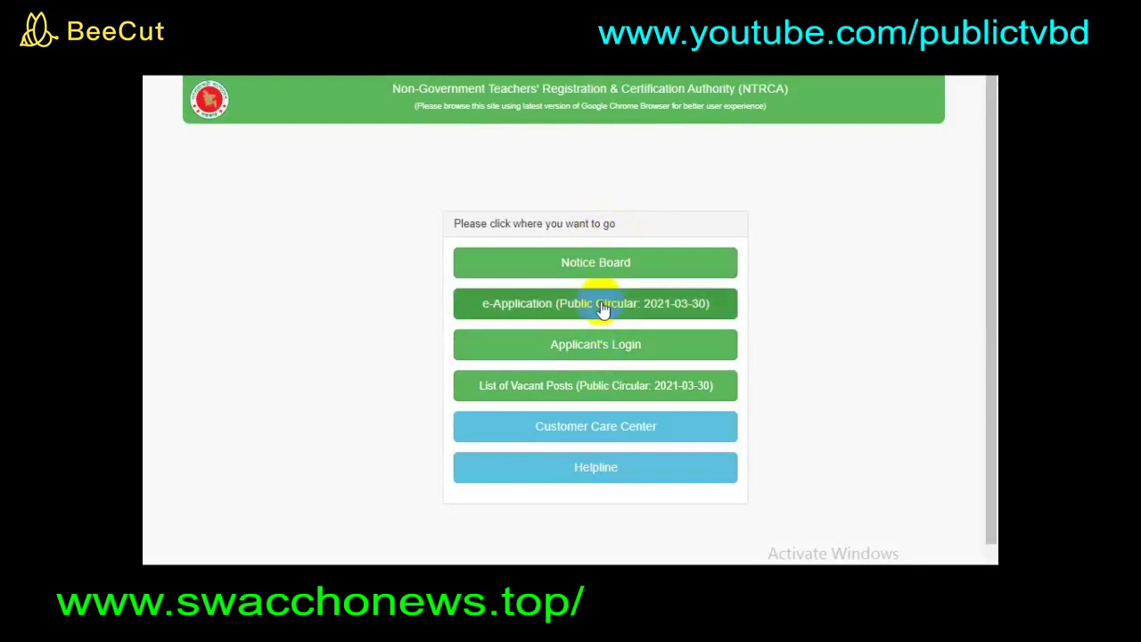
pyautogui.click(603, 308)
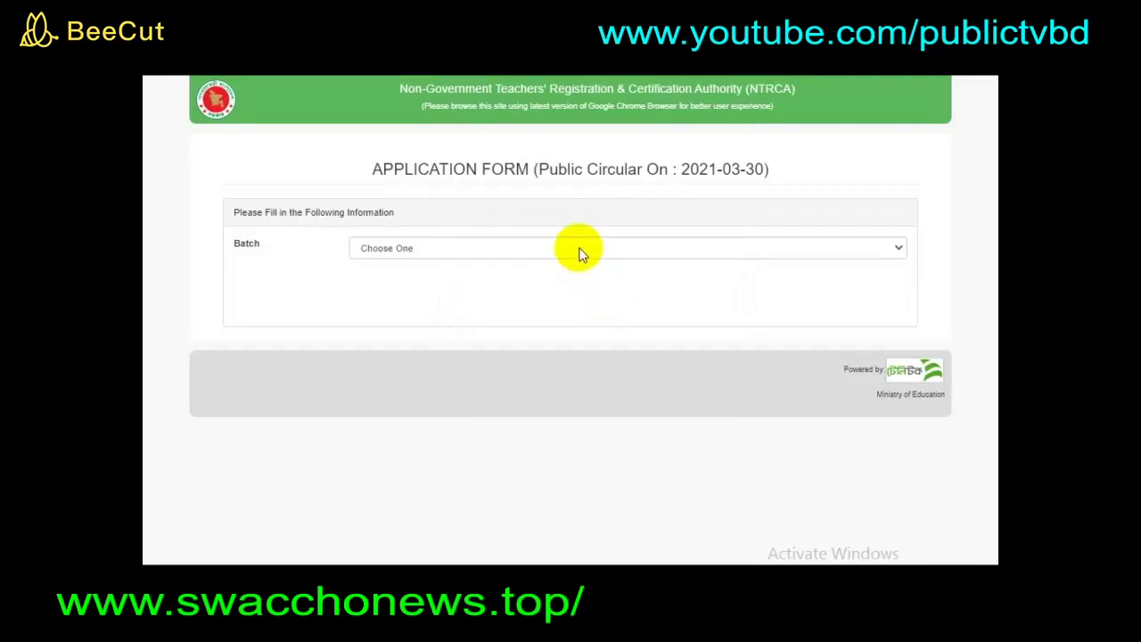
pyautogui.click(580, 249)
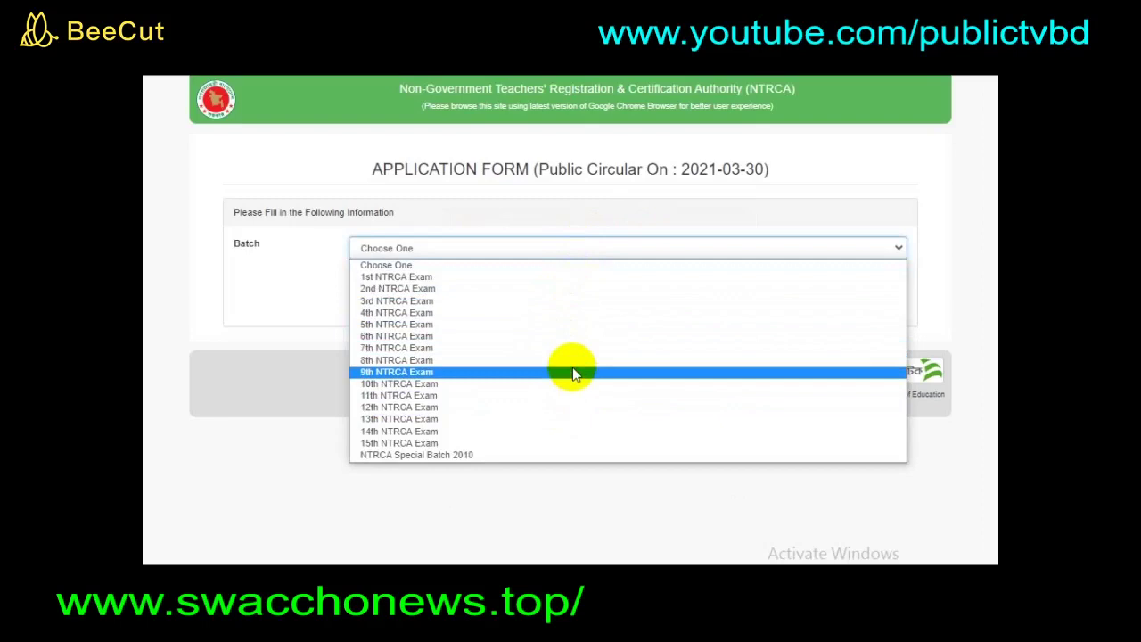
pyautogui.click(572, 371)
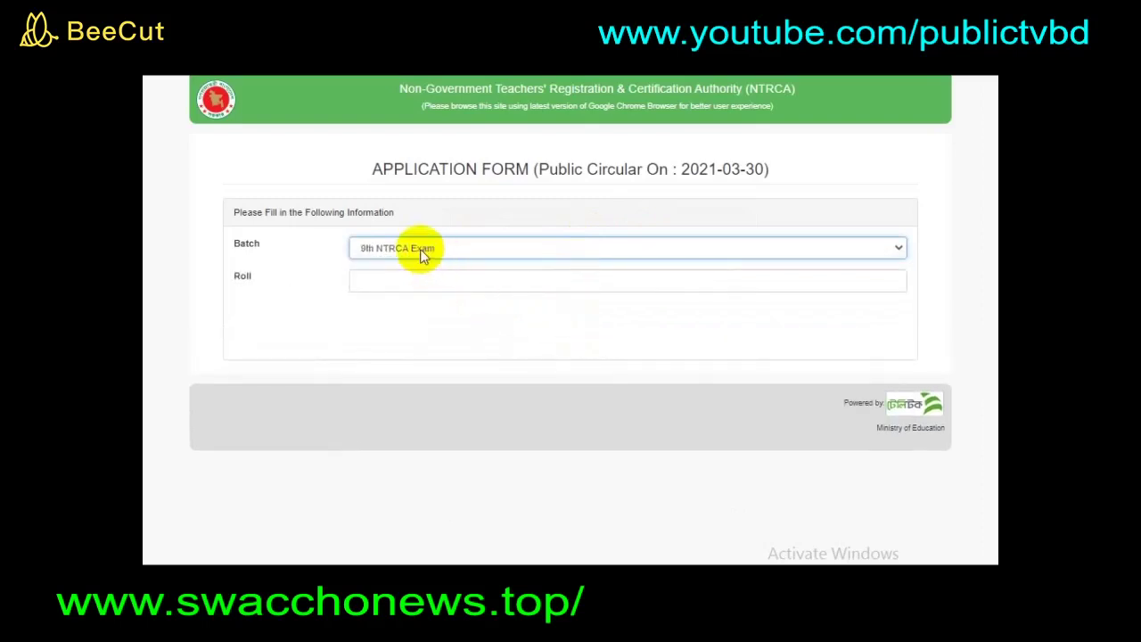
# - Enter the applicant's roll number in the Roll field and registration number in the Registration field
pyautogui.click(477, 279)
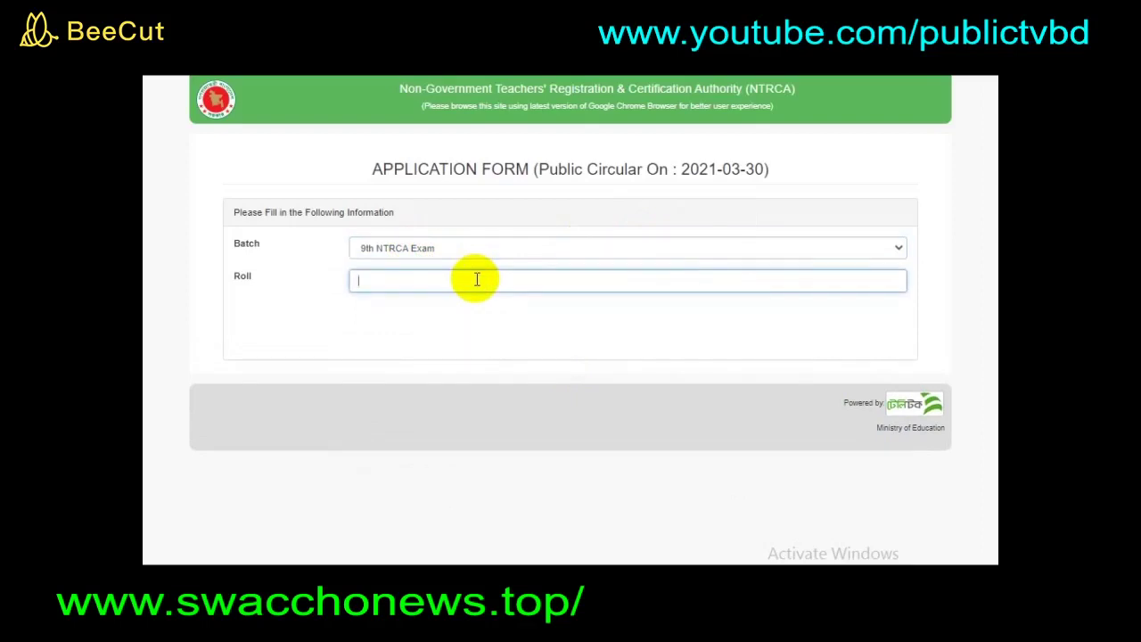
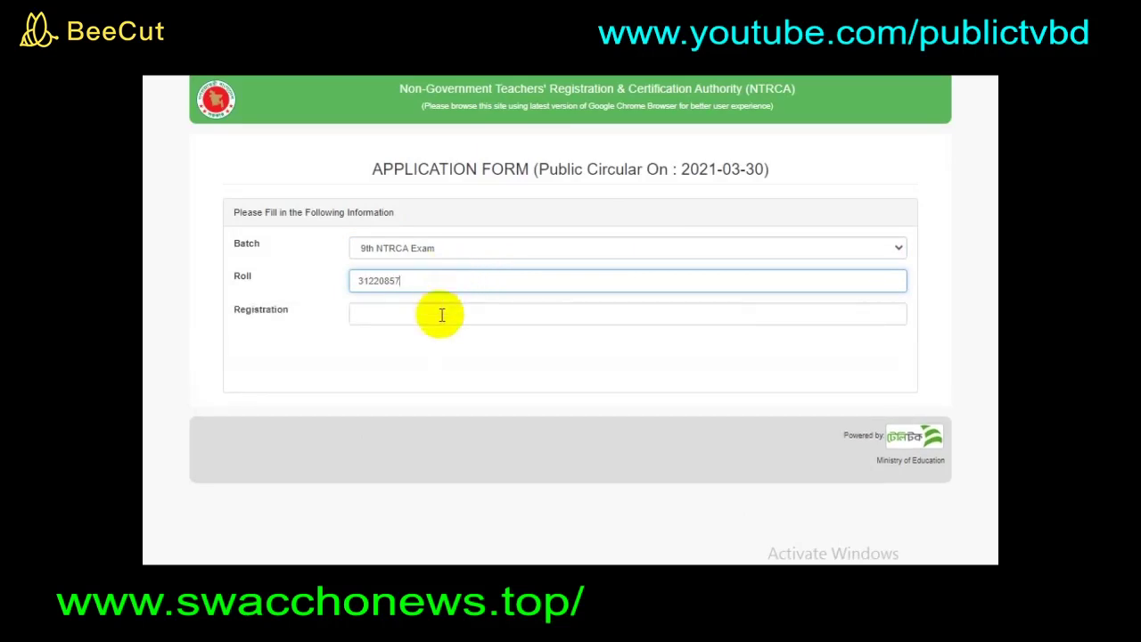
pyautogui.click(442, 315)
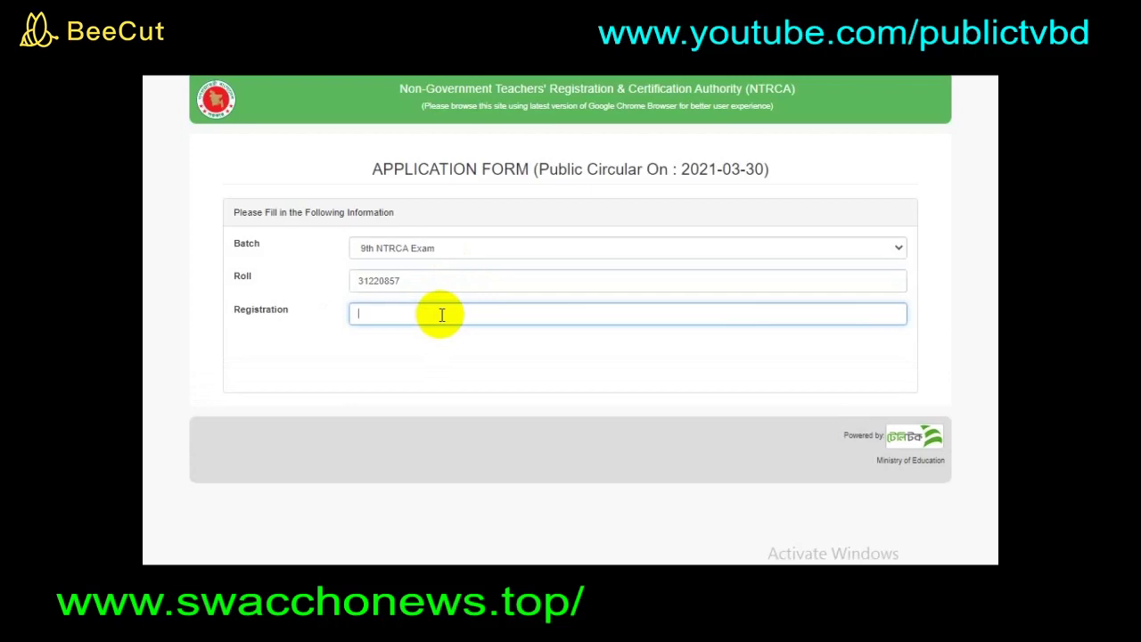
pyautogui.click(452, 327)
pyautogui.click(453, 310)
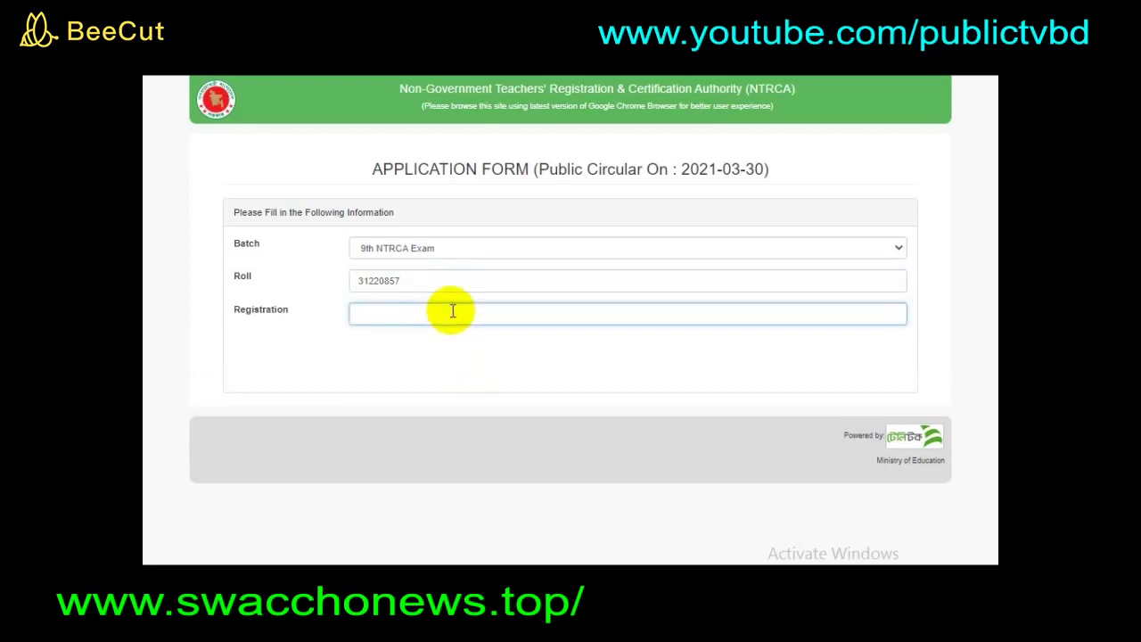
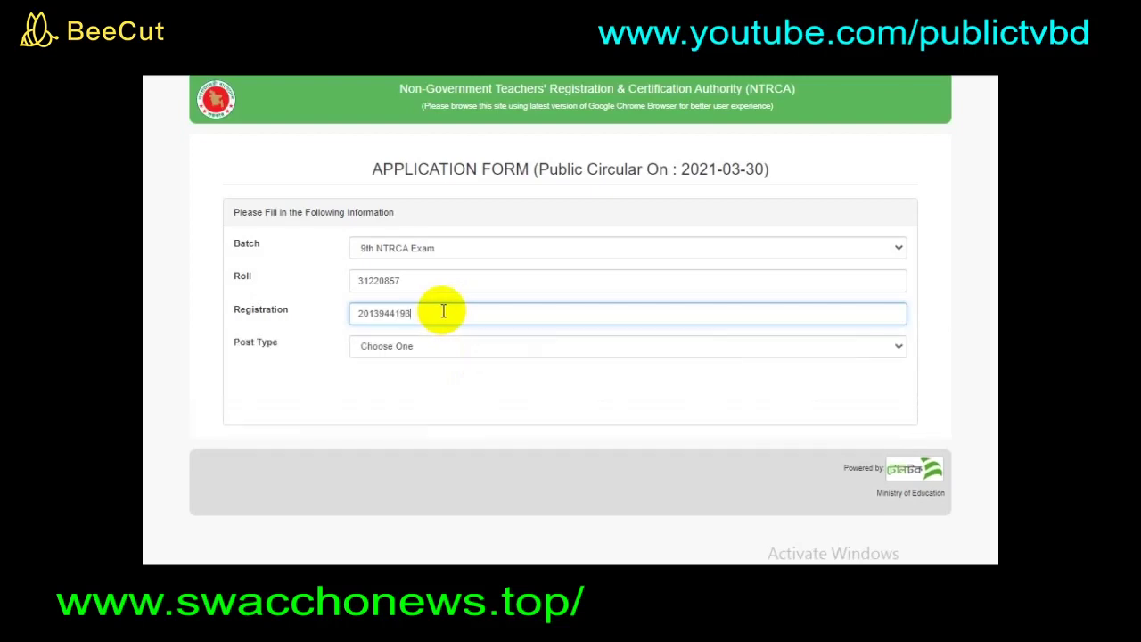
# - Choose Post Type MPO, Level School, Post 'Assistant Teacher, Agriculture' and Subject Agriculture
pyautogui.click(428, 348)
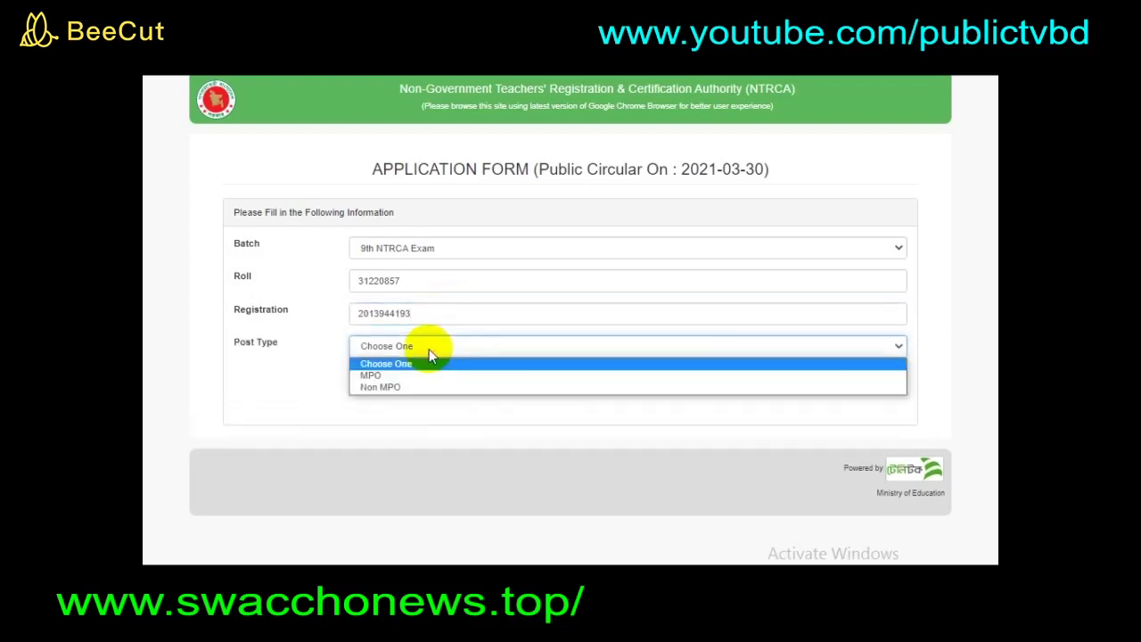
pyautogui.click(446, 375)
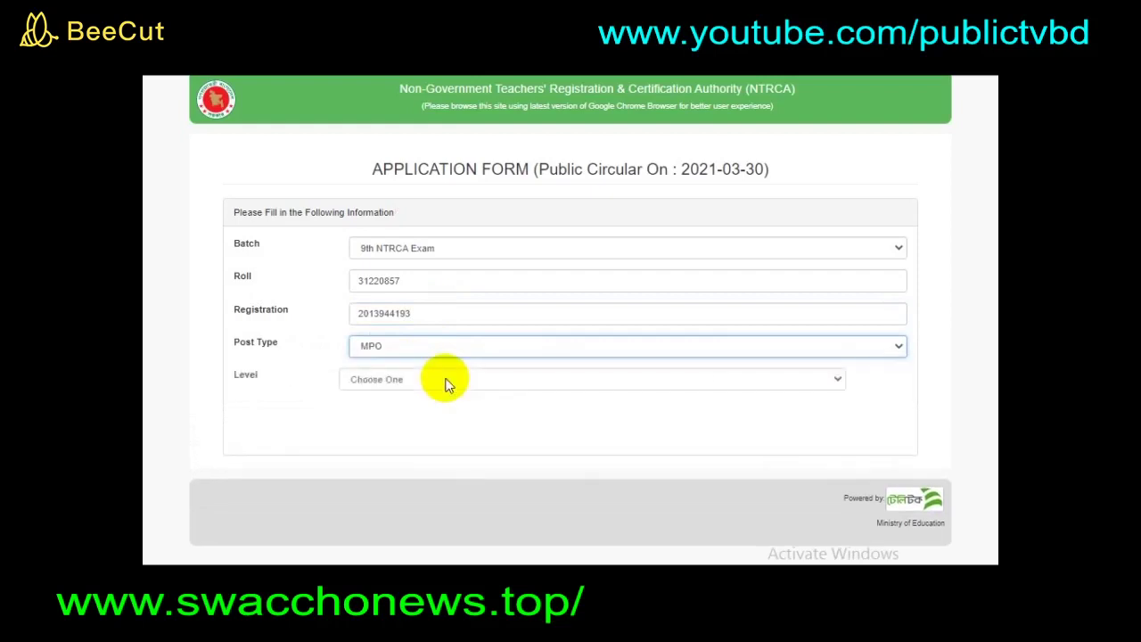
pyautogui.click(448, 381)
pyautogui.click(456, 406)
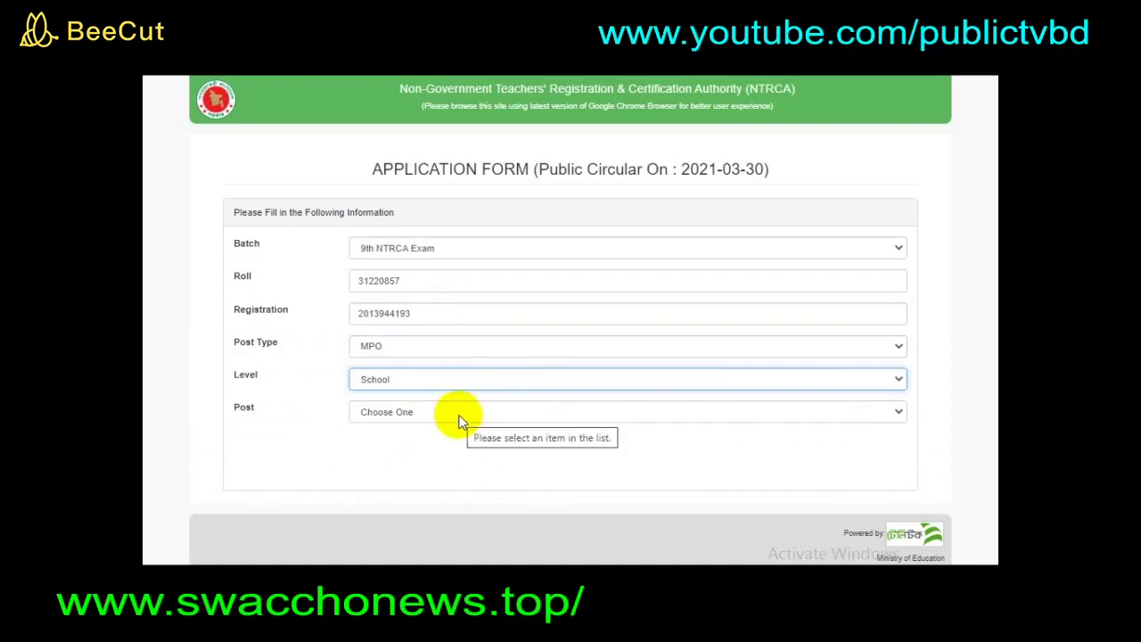
pyautogui.click(459, 417)
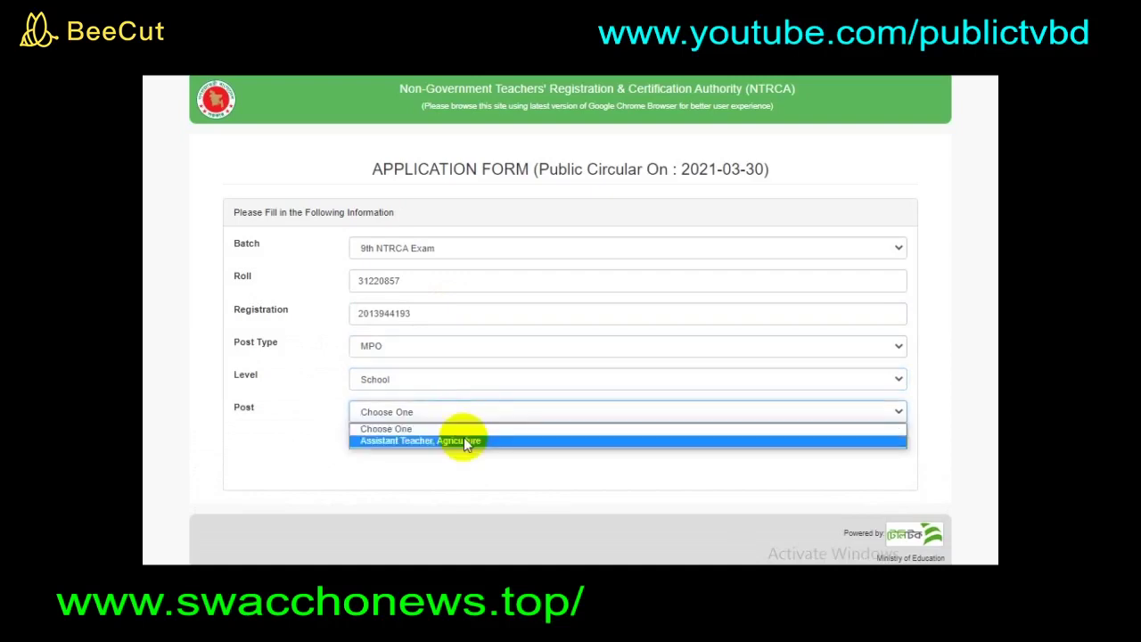
pyautogui.click(469, 442)
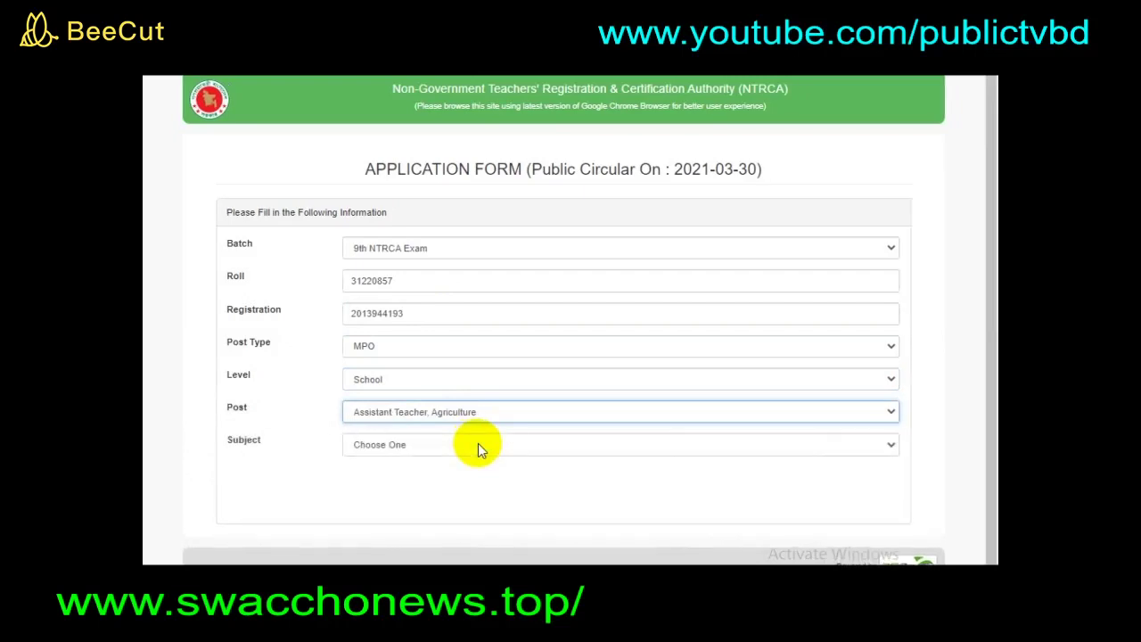
pyautogui.click(433, 448)
pyautogui.click(441, 473)
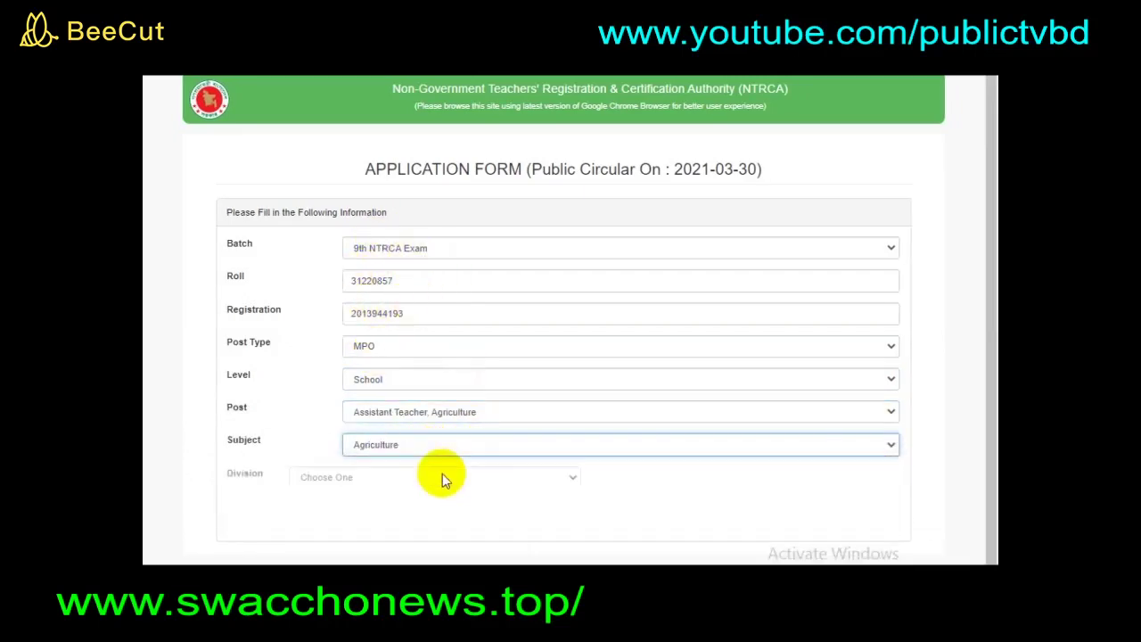
# - Set the institute location to division Dhaka, district Dhaka and upazilla/thana Gulshan
pyautogui.scroll(-1, 447, 466)
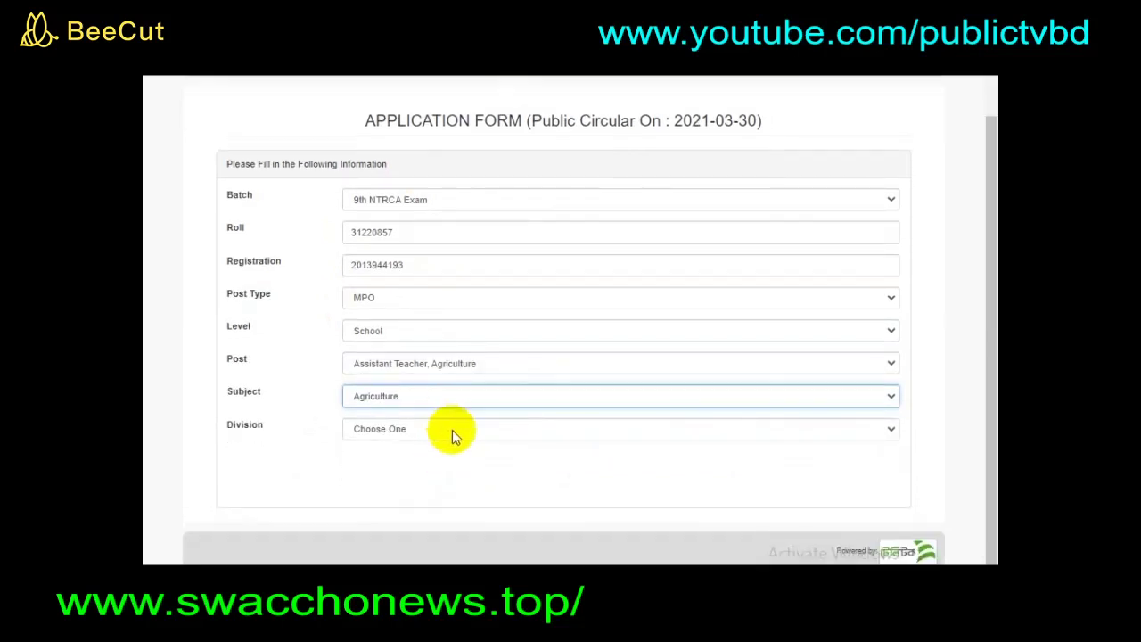
pyautogui.click(451, 435)
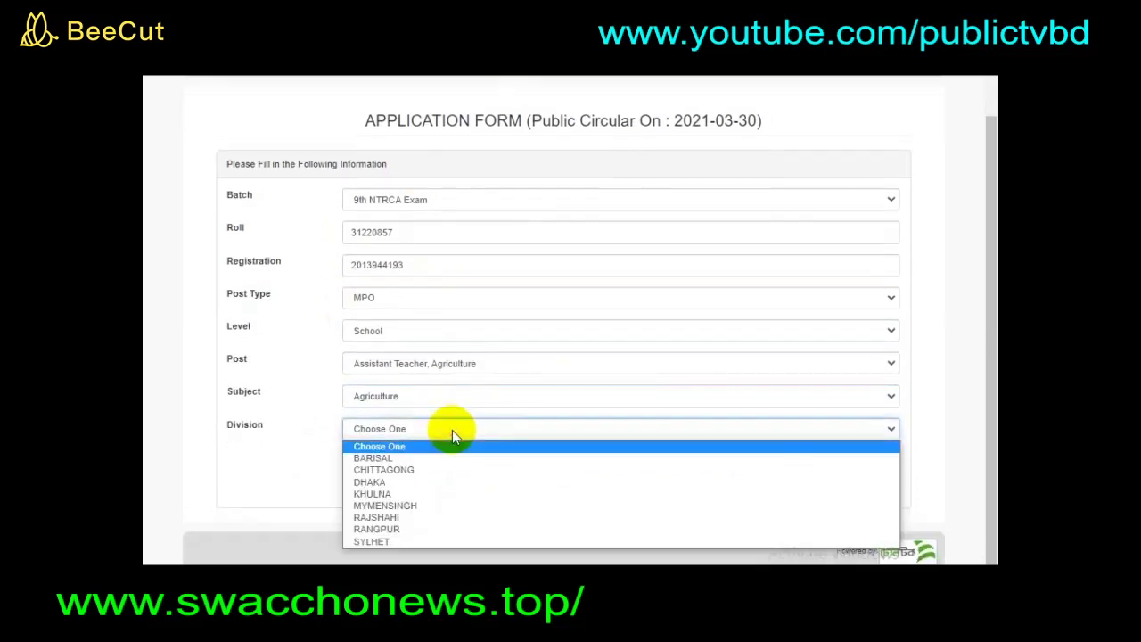
pyautogui.click(453, 481)
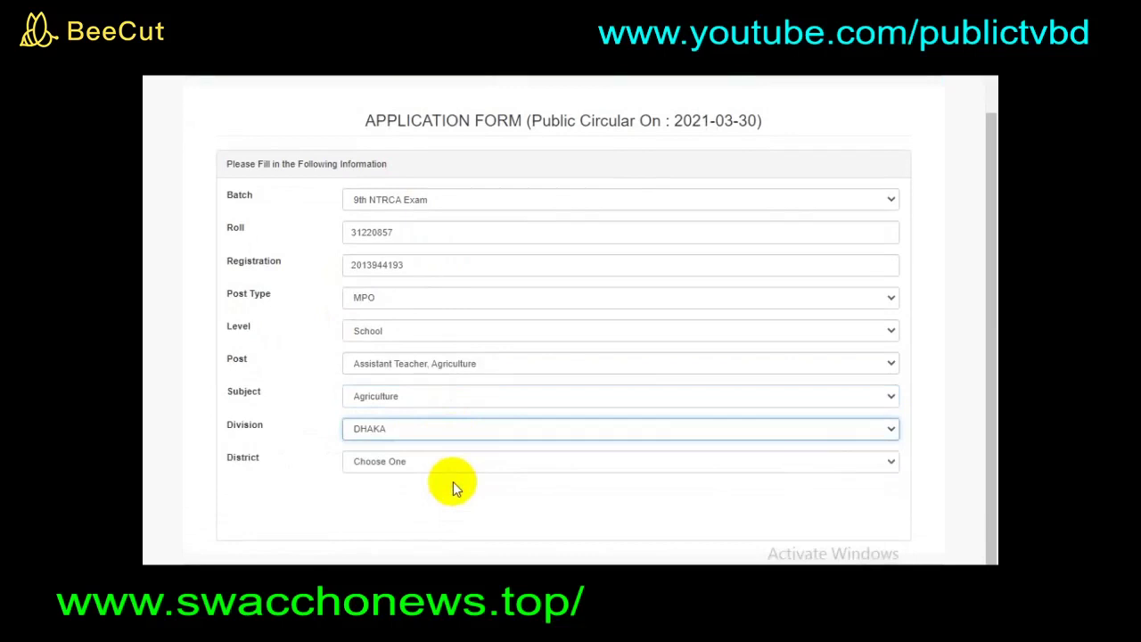
pyautogui.click(457, 468)
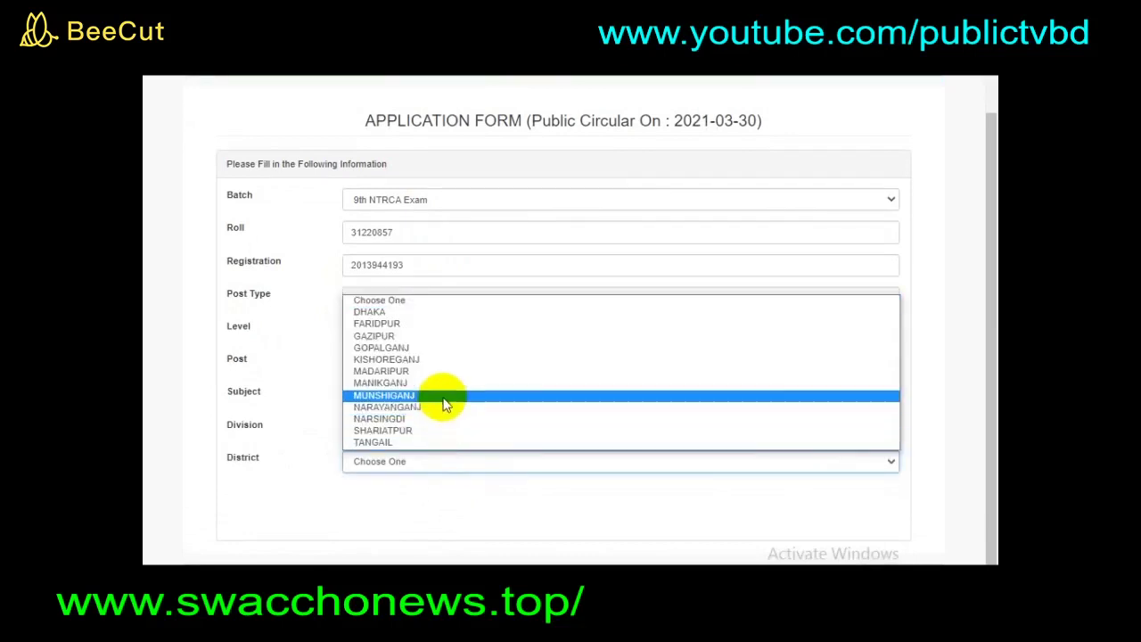
pyautogui.click(459, 312)
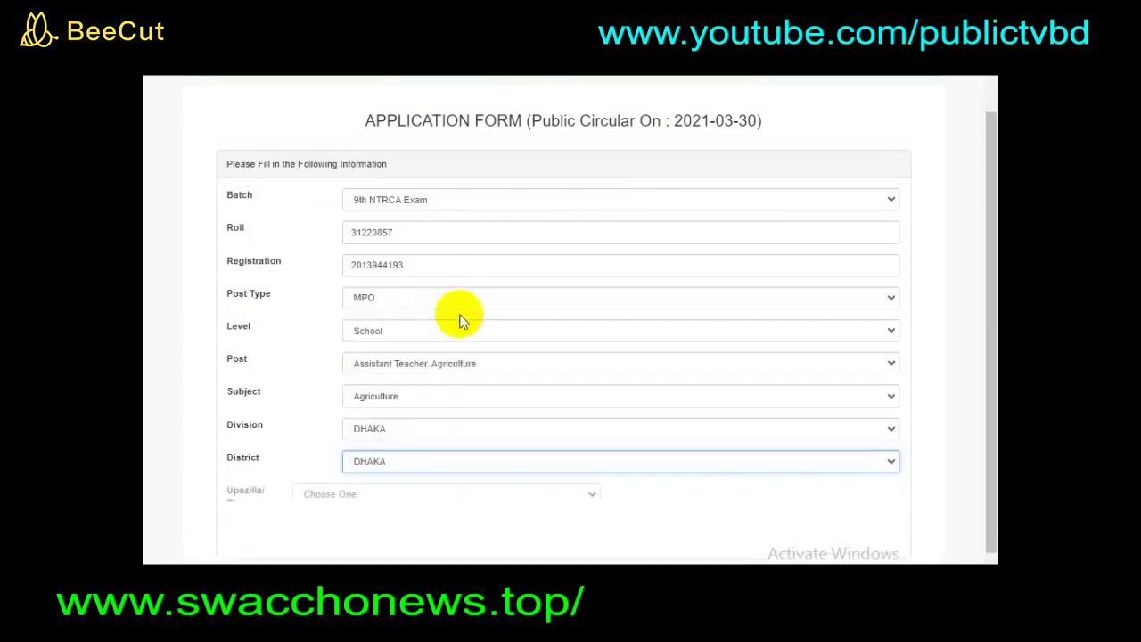
pyautogui.scroll(-1, 469, 420)
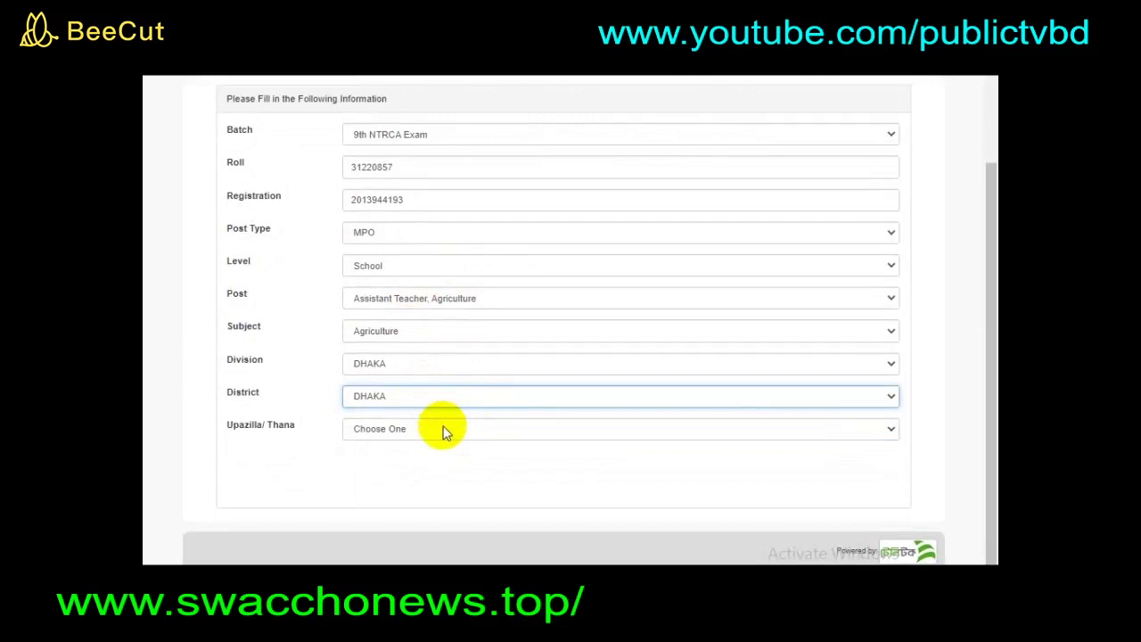
pyautogui.click(446, 433)
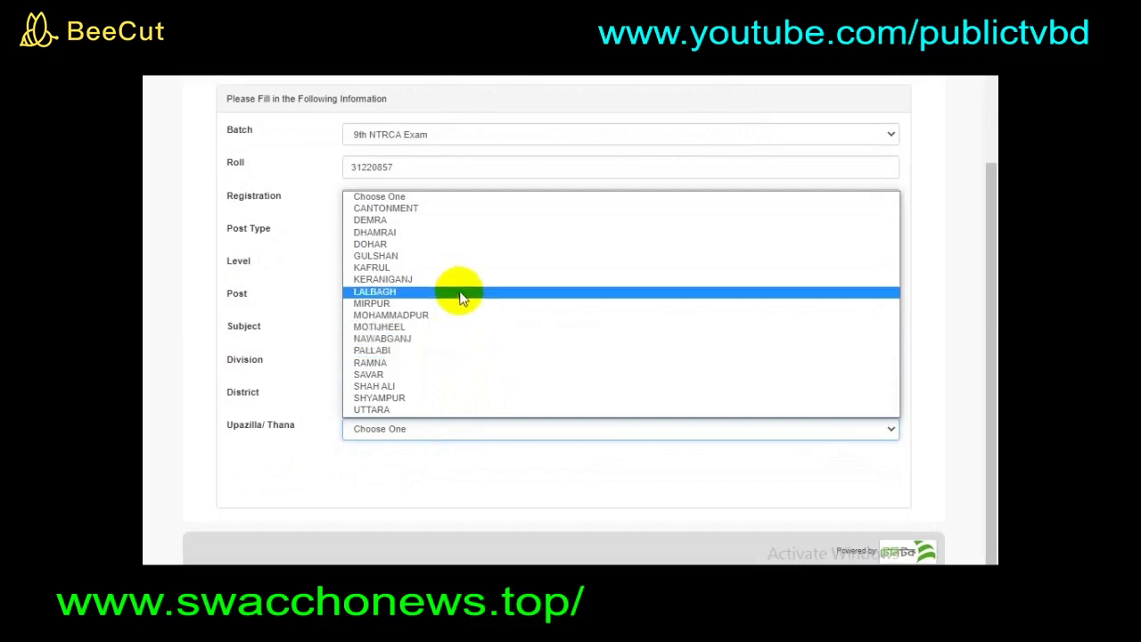
pyautogui.click(464, 256)
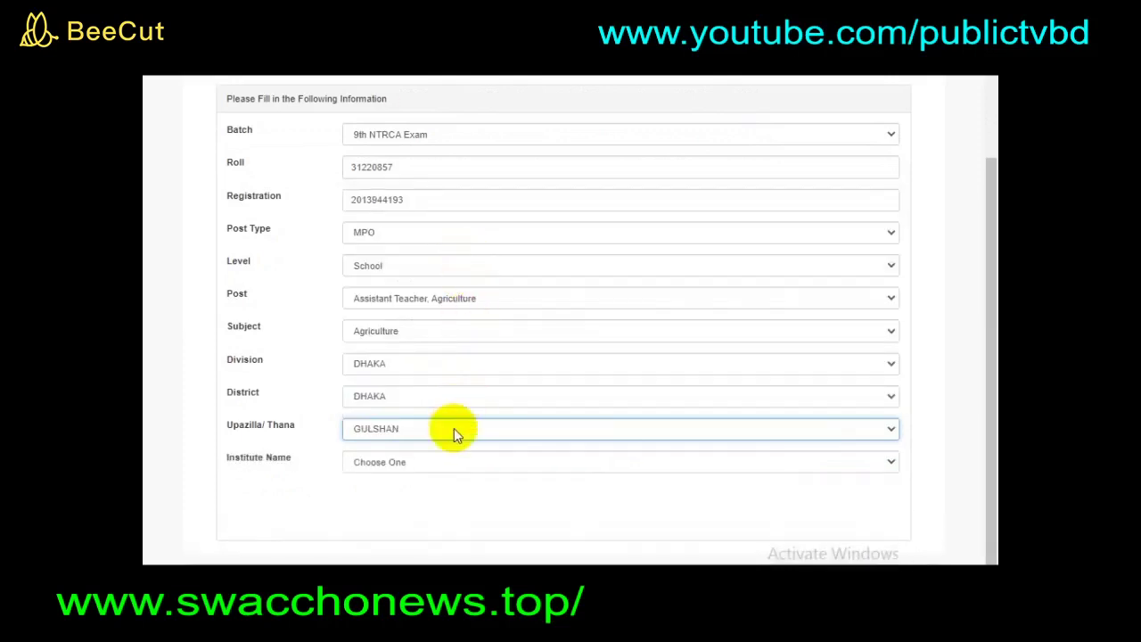
# - Select TEJGAON MODEL HIGH SCHOOL as the institute and continue to the applicant details form
pyautogui.click(450, 463)
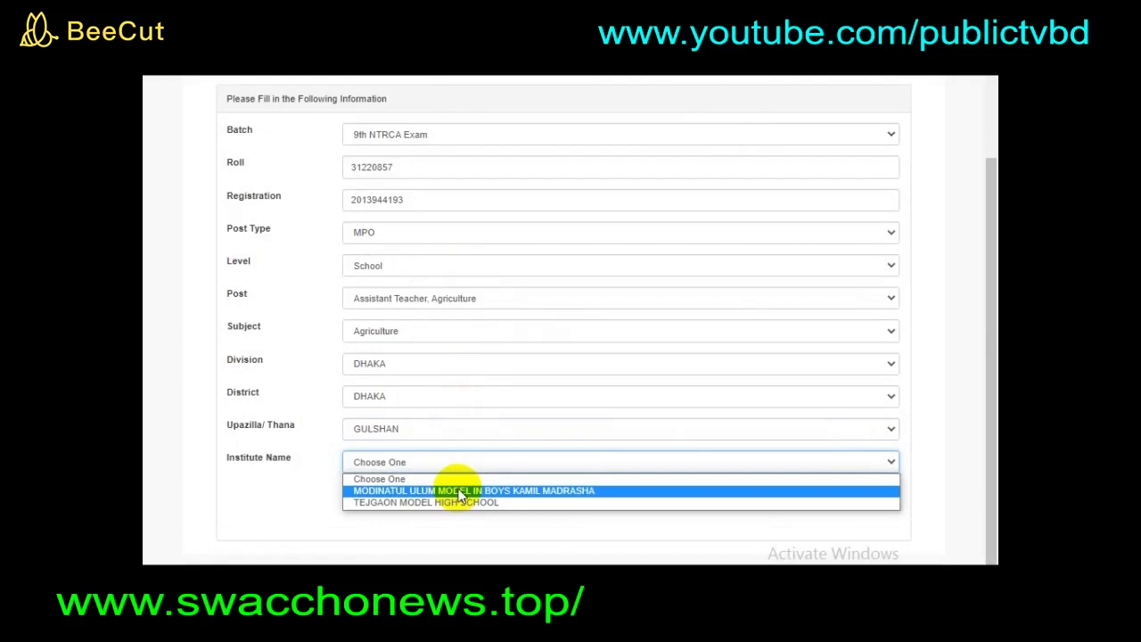
pyautogui.click(538, 503)
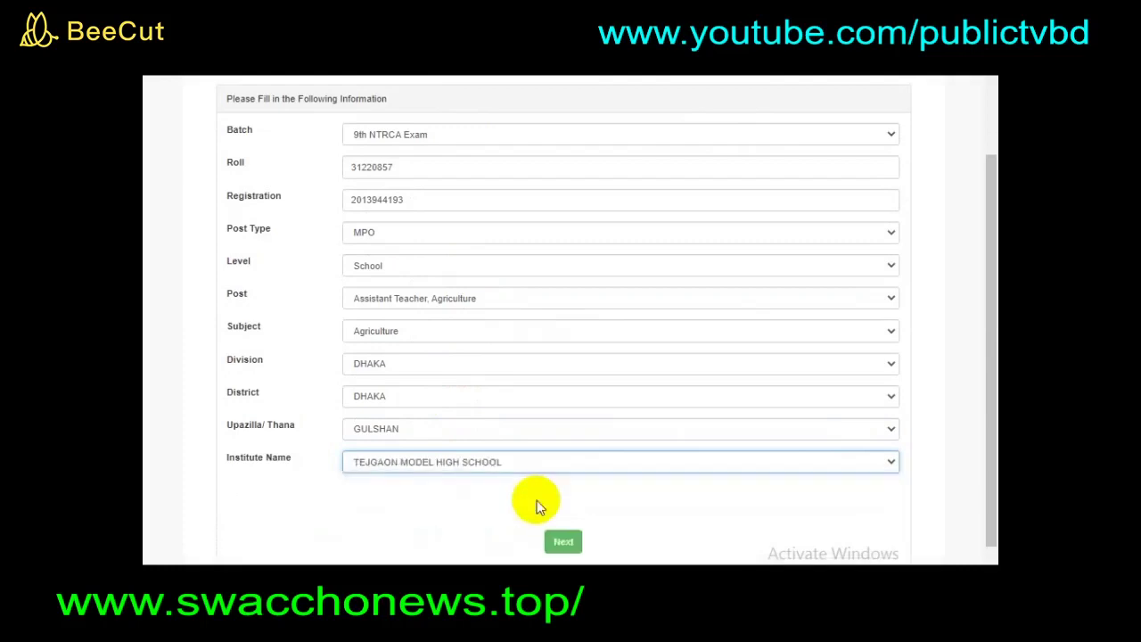
pyautogui.scroll(-1, 537, 503)
pyautogui.click(561, 475)
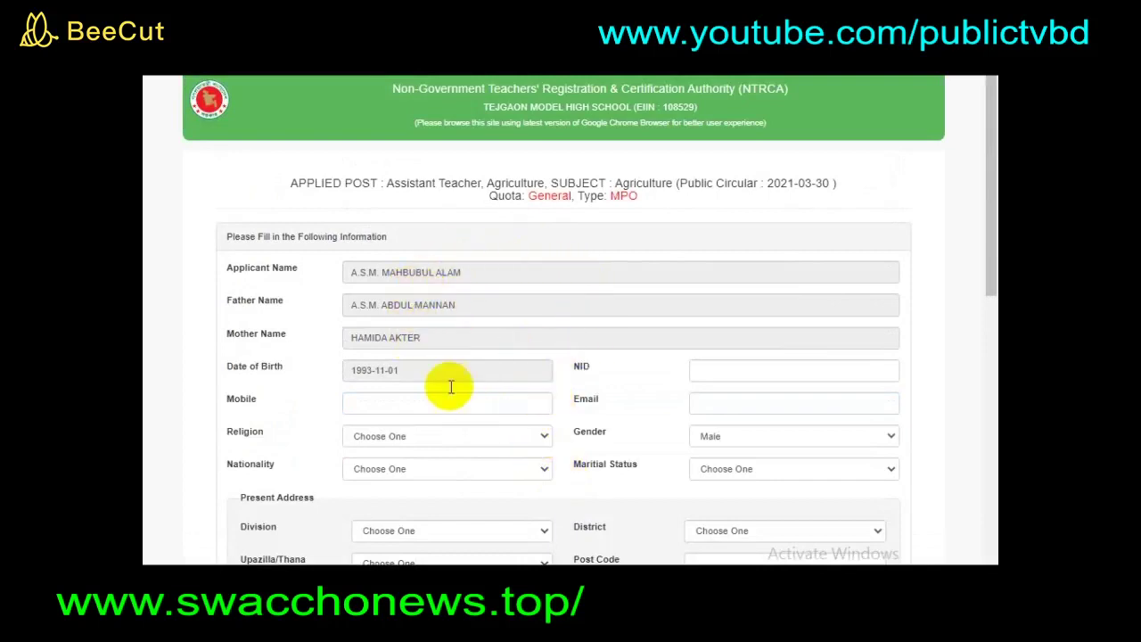
# - Review the NID, Mobile, Email, Religion and Present Address fields, leaving religion unchosen
pyautogui.scroll(-3, 486, 412)
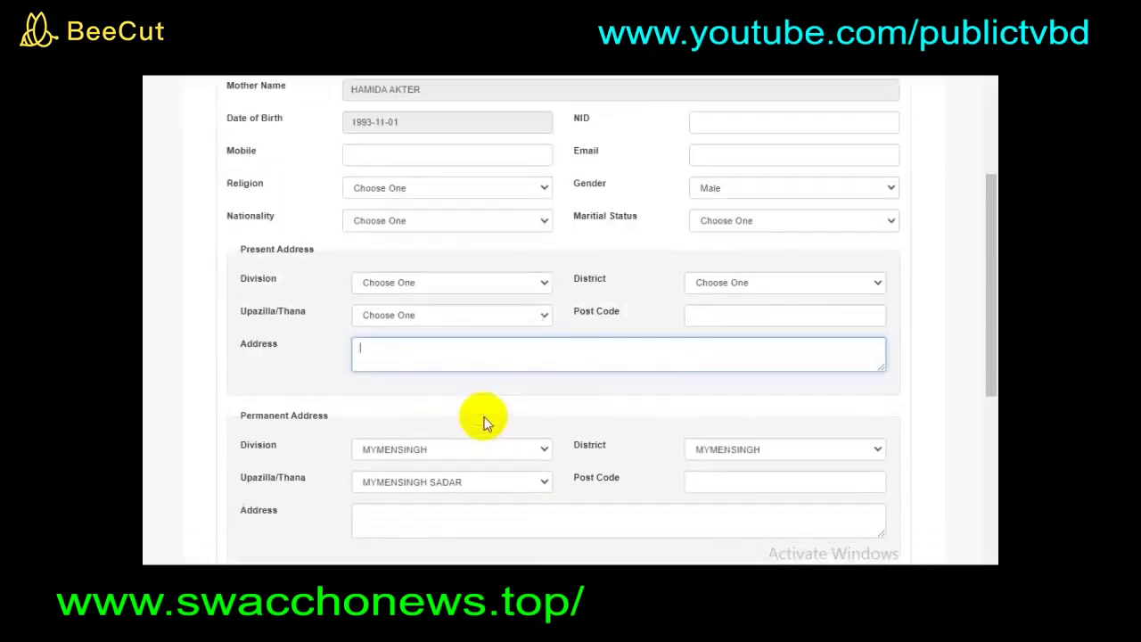
pyautogui.scroll(3, 484, 417)
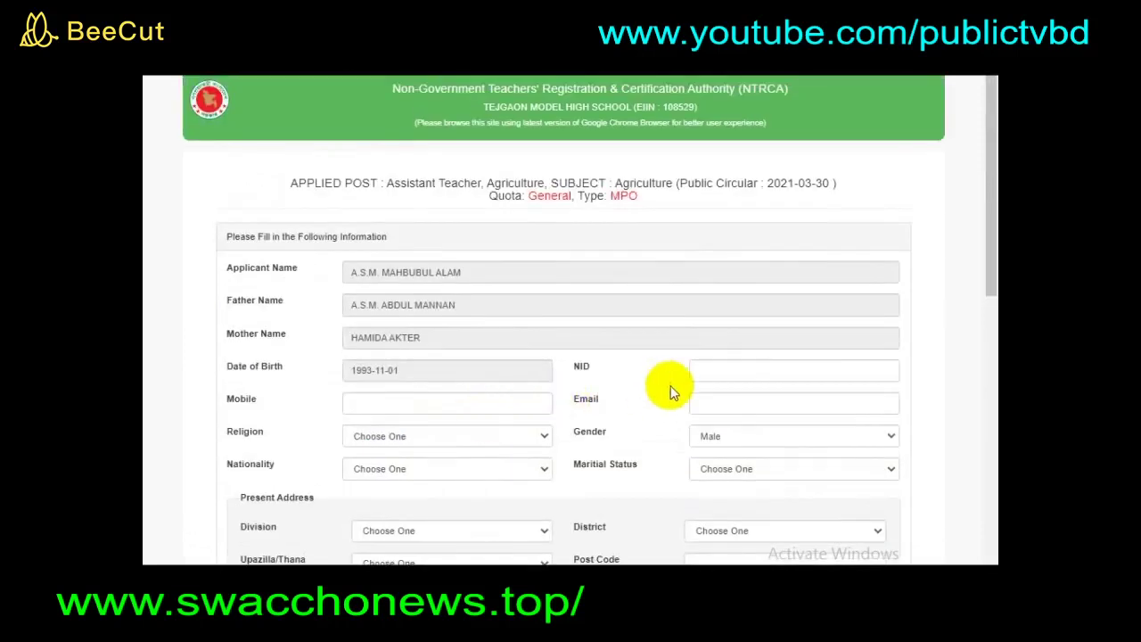
pyautogui.click(709, 372)
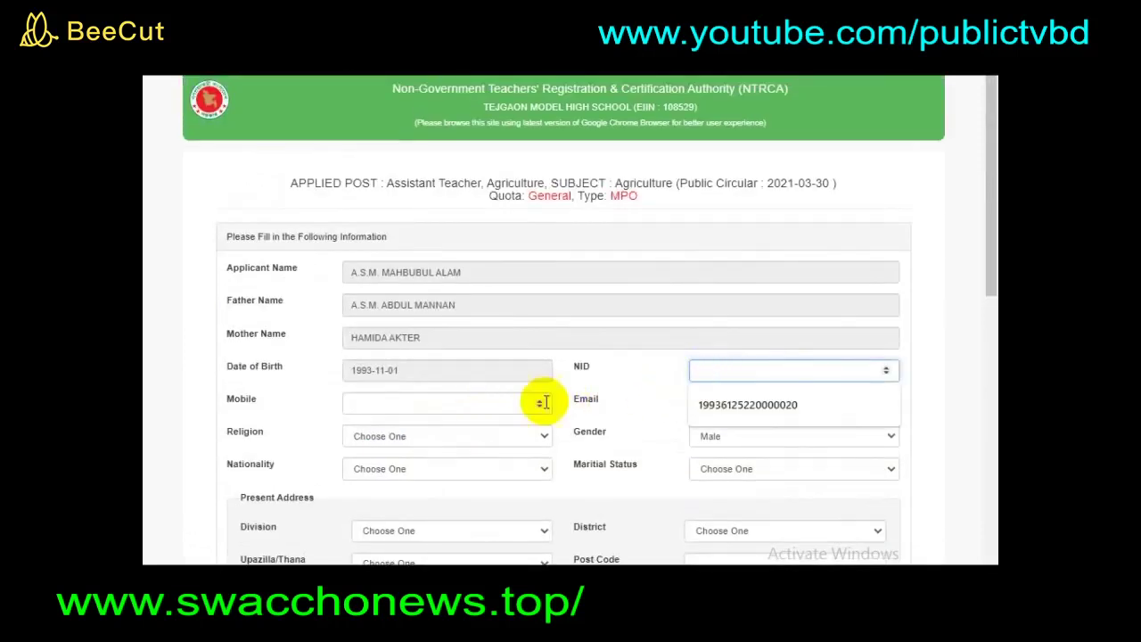
pyautogui.click(453, 405)
pyautogui.click(708, 398)
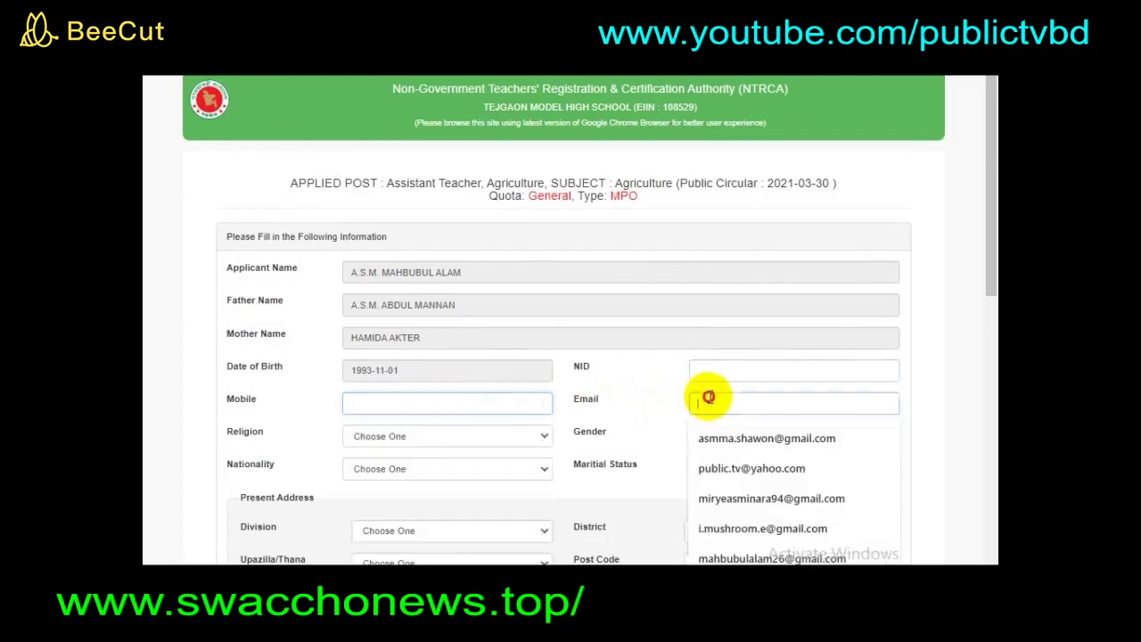
pyautogui.click(494, 434)
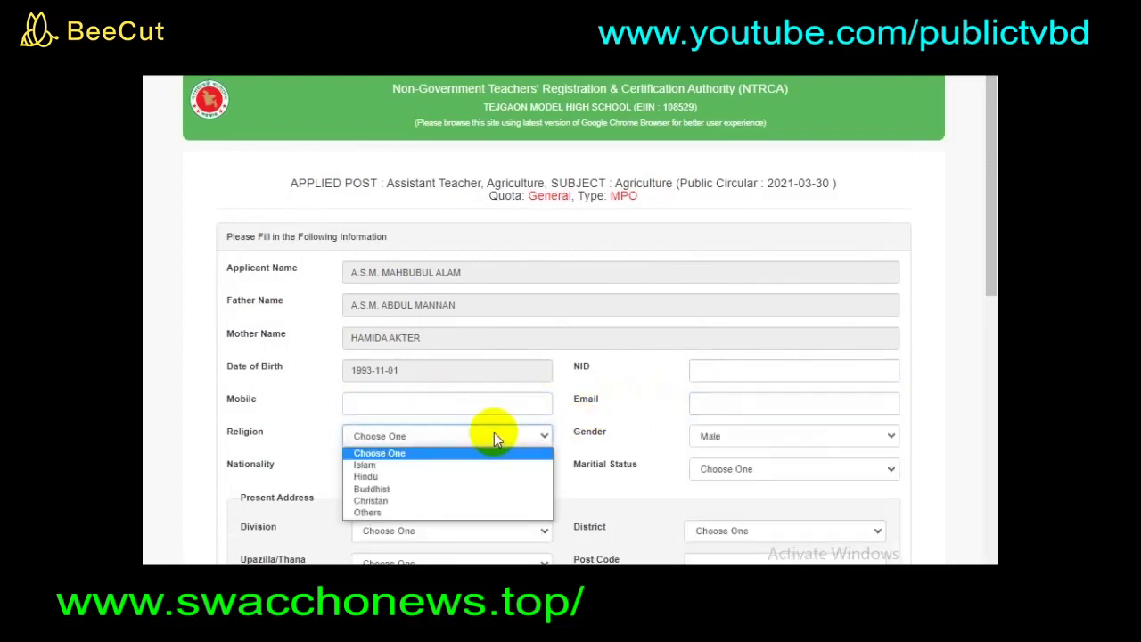
pyautogui.click(657, 476)
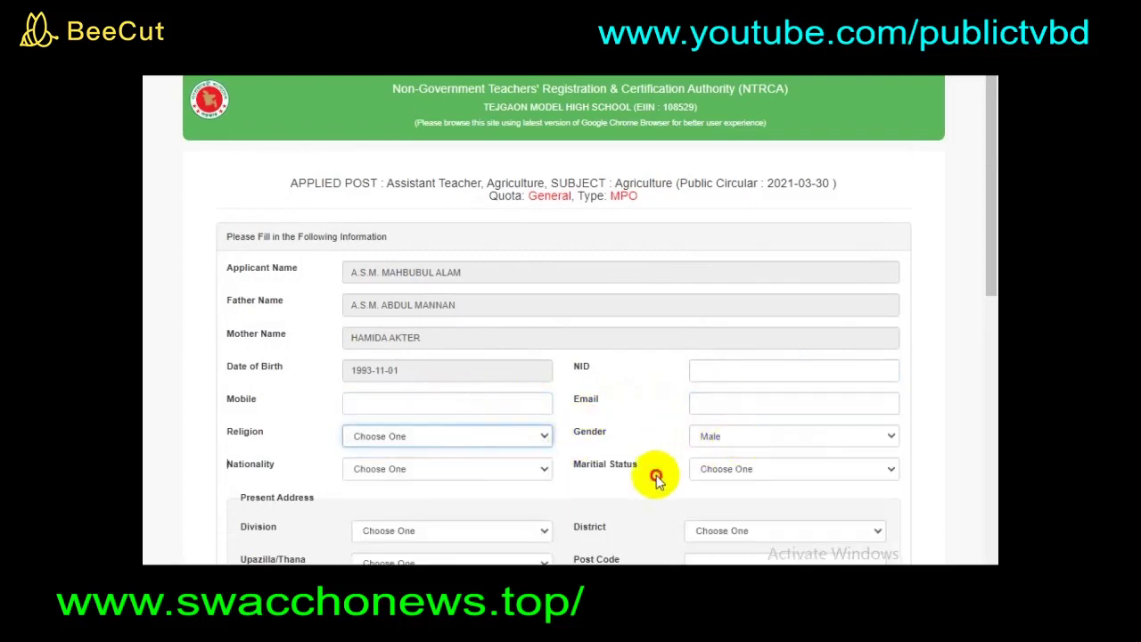
pyautogui.scroll(-2, 656, 481)
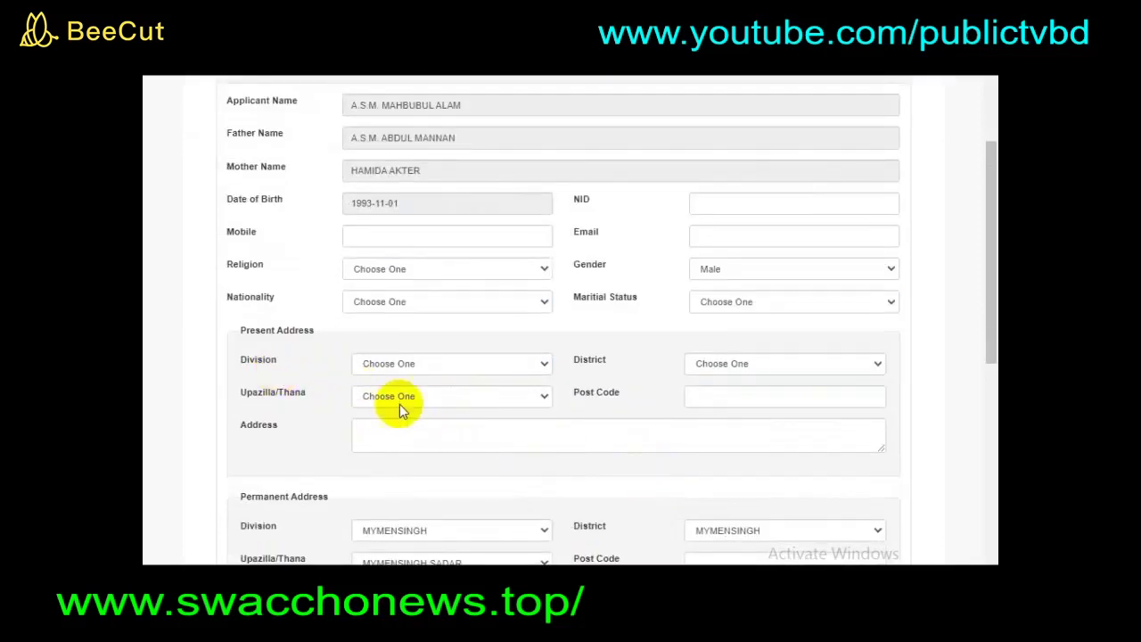
pyautogui.click(402, 438)
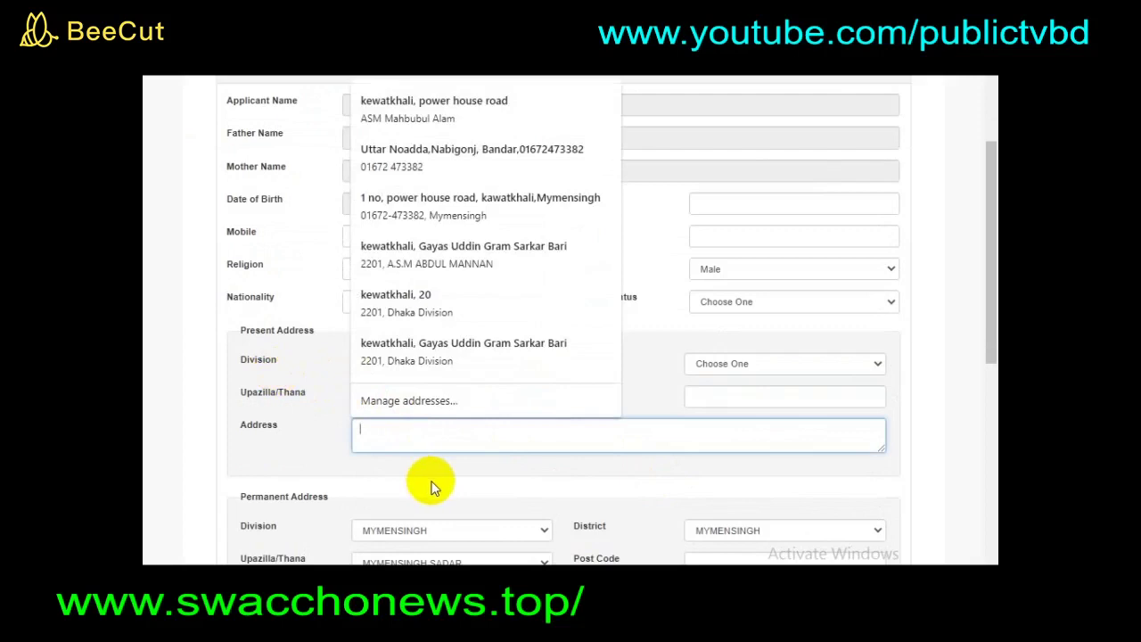
pyautogui.scroll(-2, 434, 470)
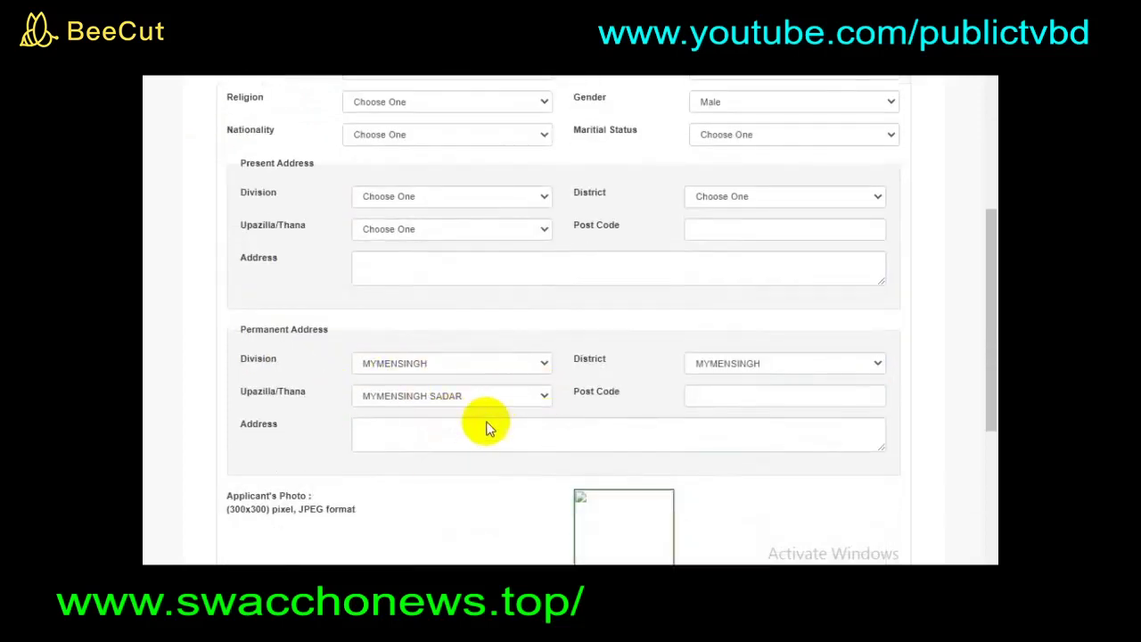
# - Below the photo and signature fields, tick the I Agree to the terms checkbox
pyautogui.scroll(-3, 483, 429)
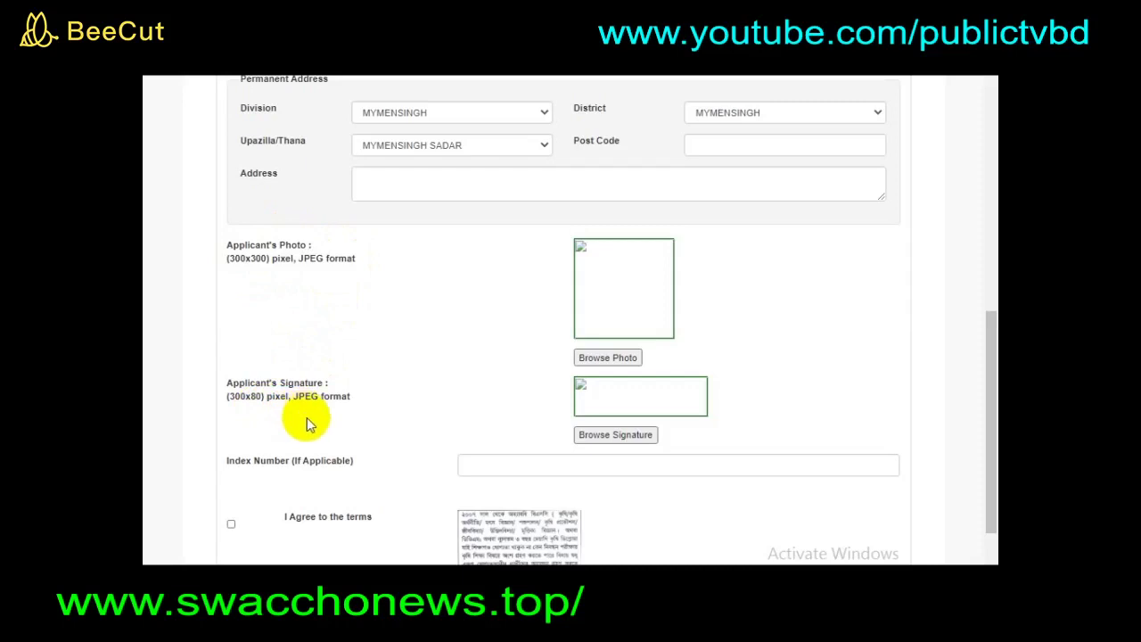
pyautogui.scroll(-3, 383, 453)
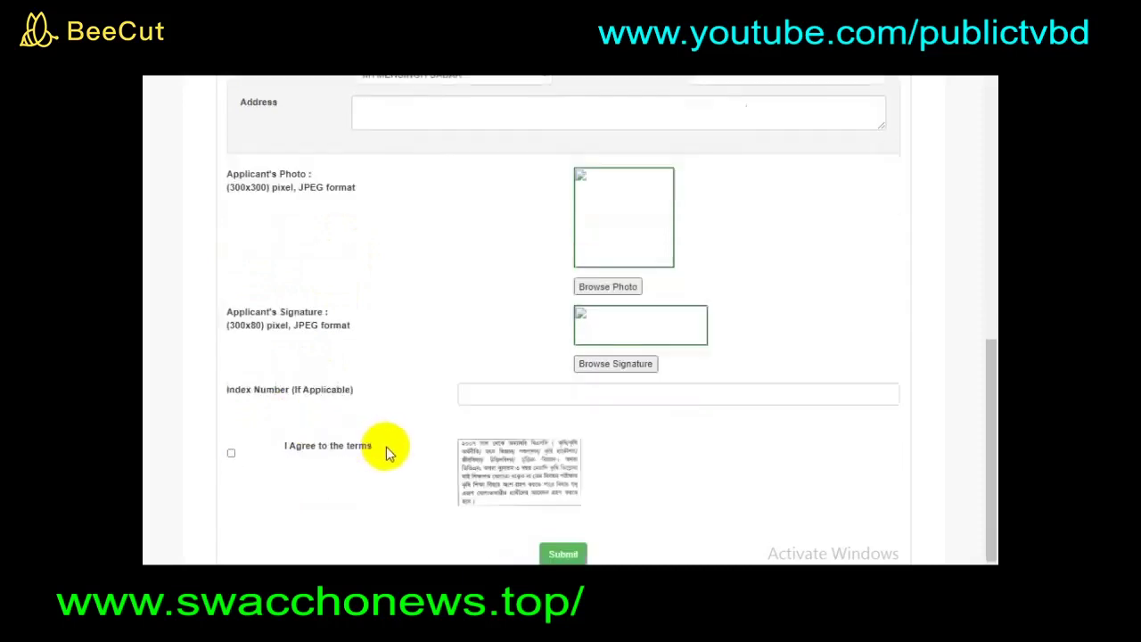
pyautogui.click(231, 375)
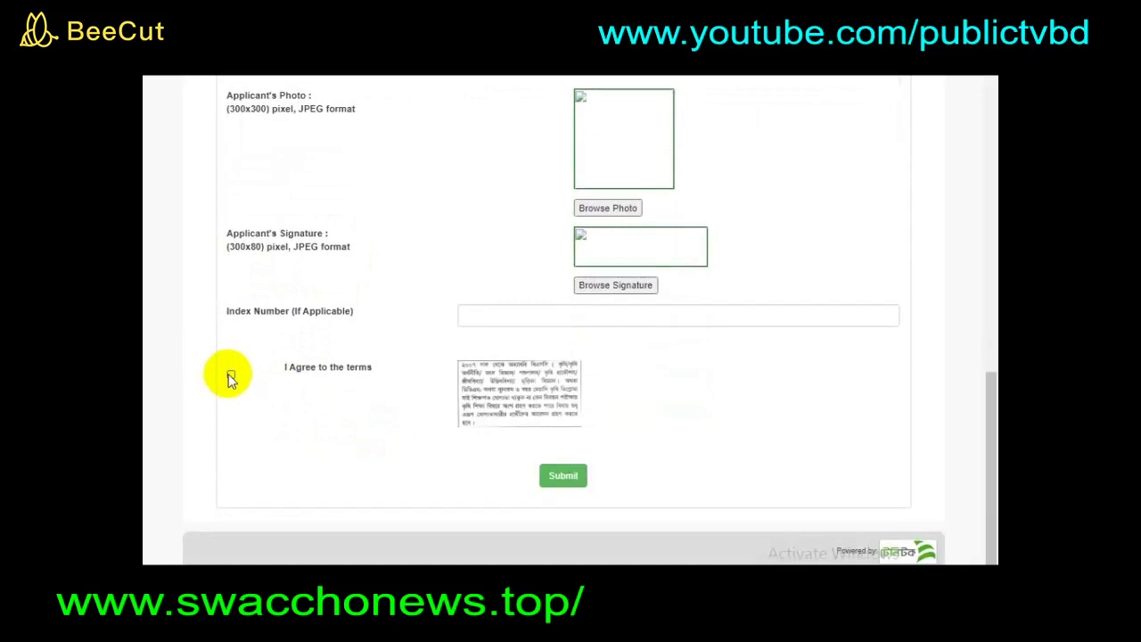
pyautogui.click(230, 375)
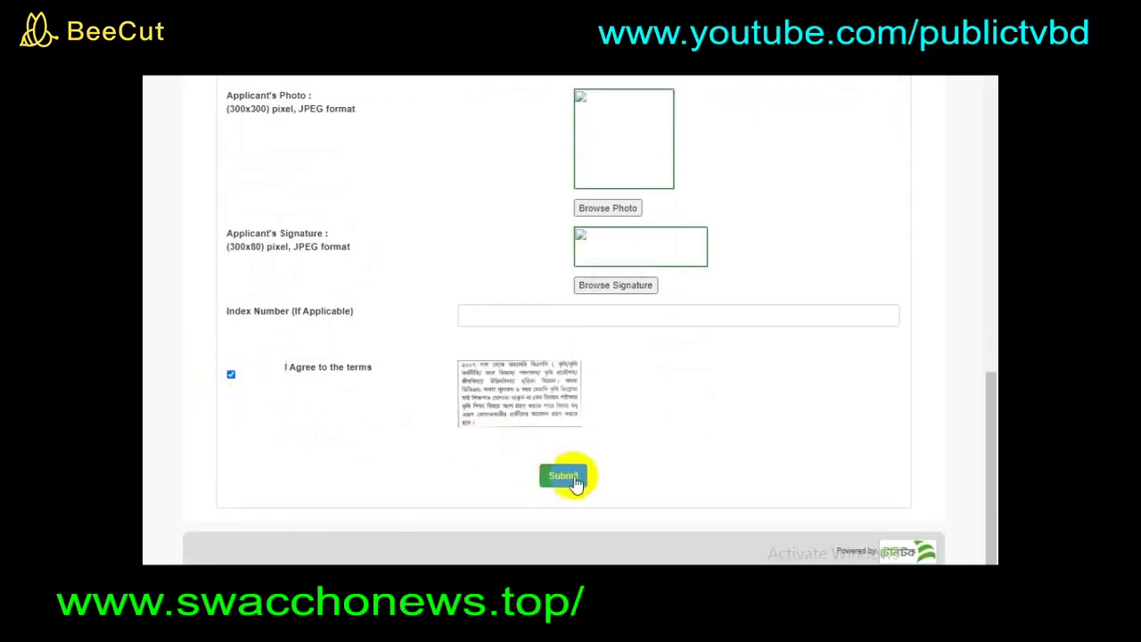
# - Untick I Agree to the terms and scroll back up through the form to the header
pyautogui.click(231, 375)
pyautogui.scroll(8, 389, 390)
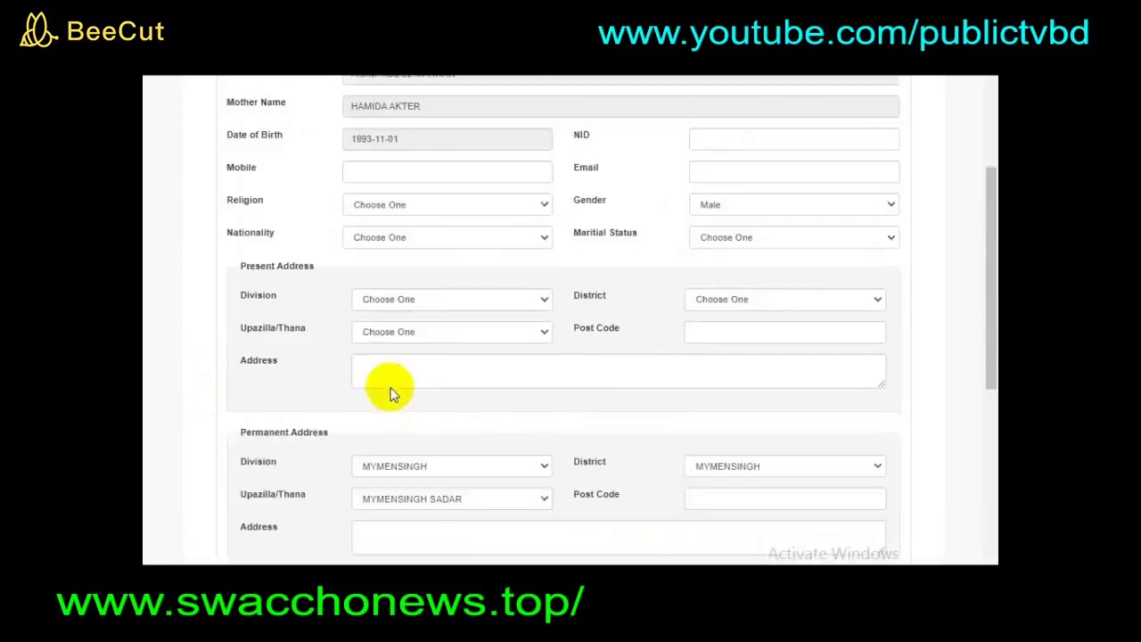
pyautogui.scroll(3, 402, 395)
pyautogui.scroll(-3, 404, 393)
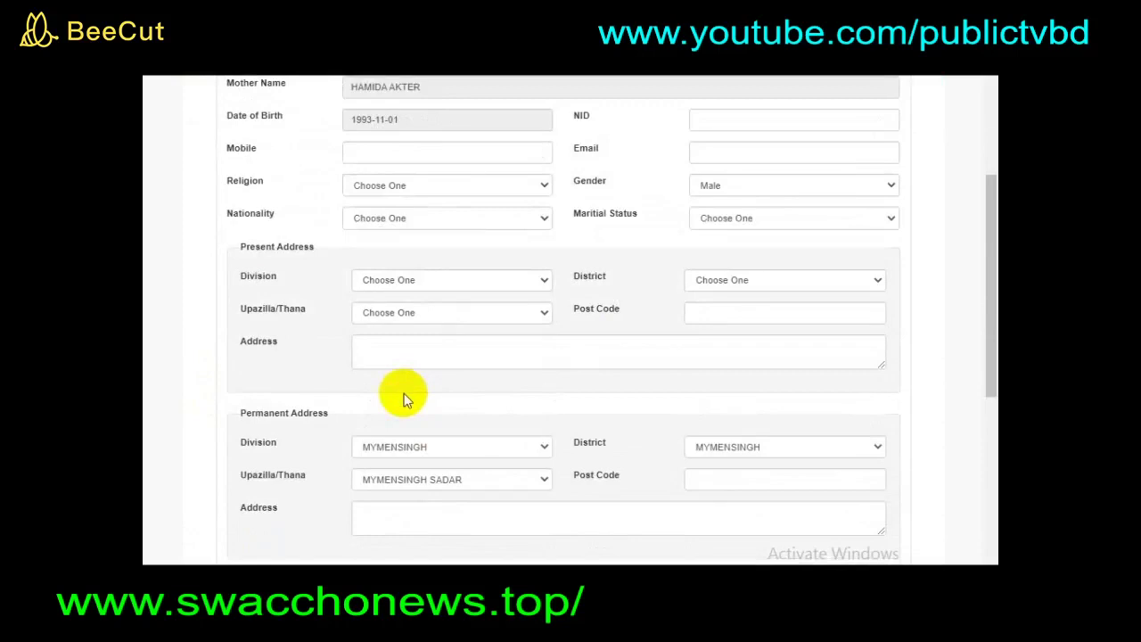
pyautogui.scroll(-3, 404, 393)
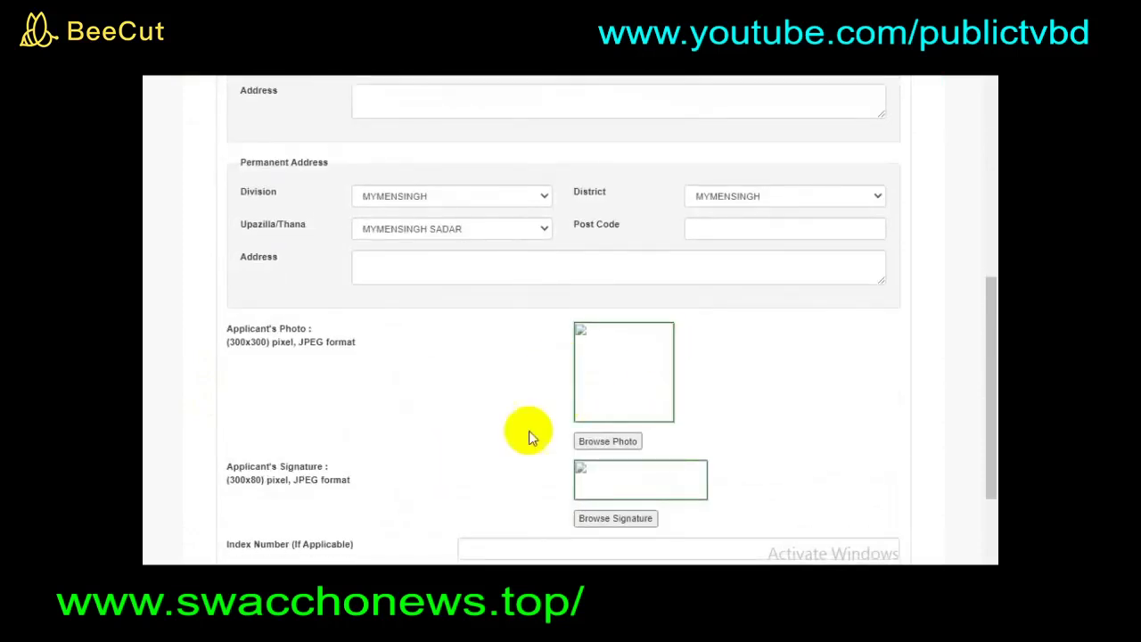
pyautogui.scroll(10, 551, 392)
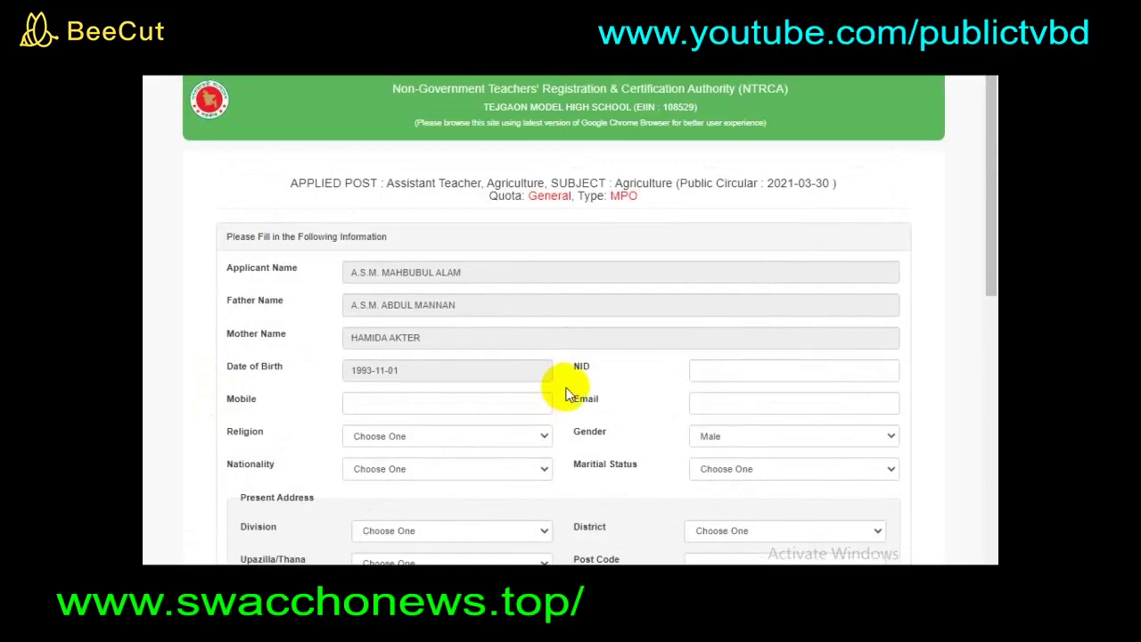
pyautogui.scroll(-2, 565, 395)
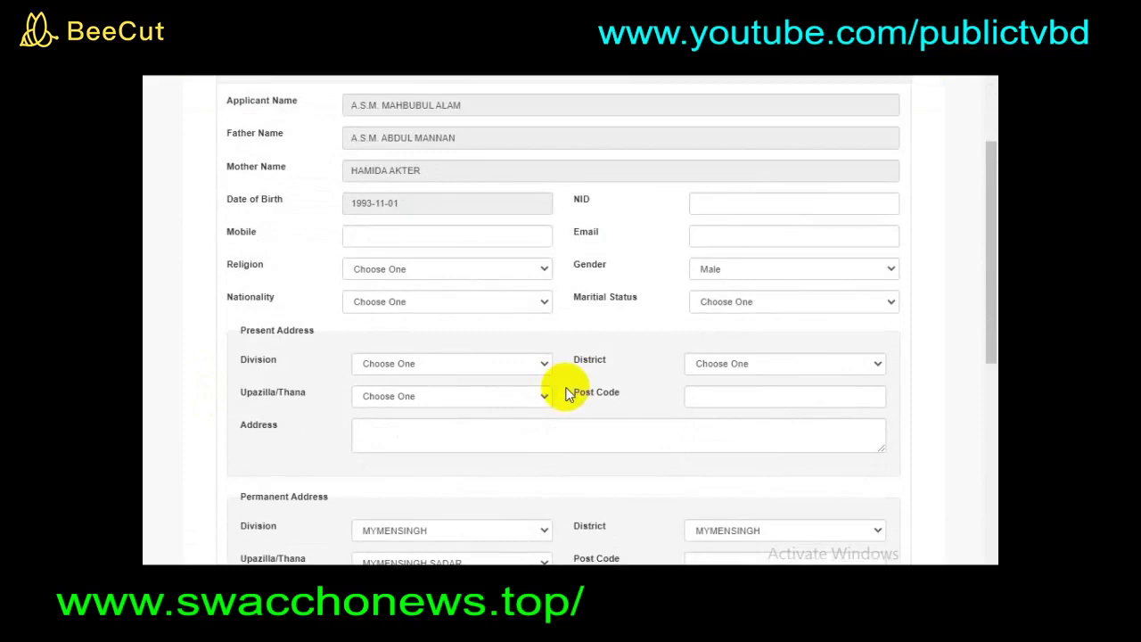
pyautogui.scroll(2, 565, 395)
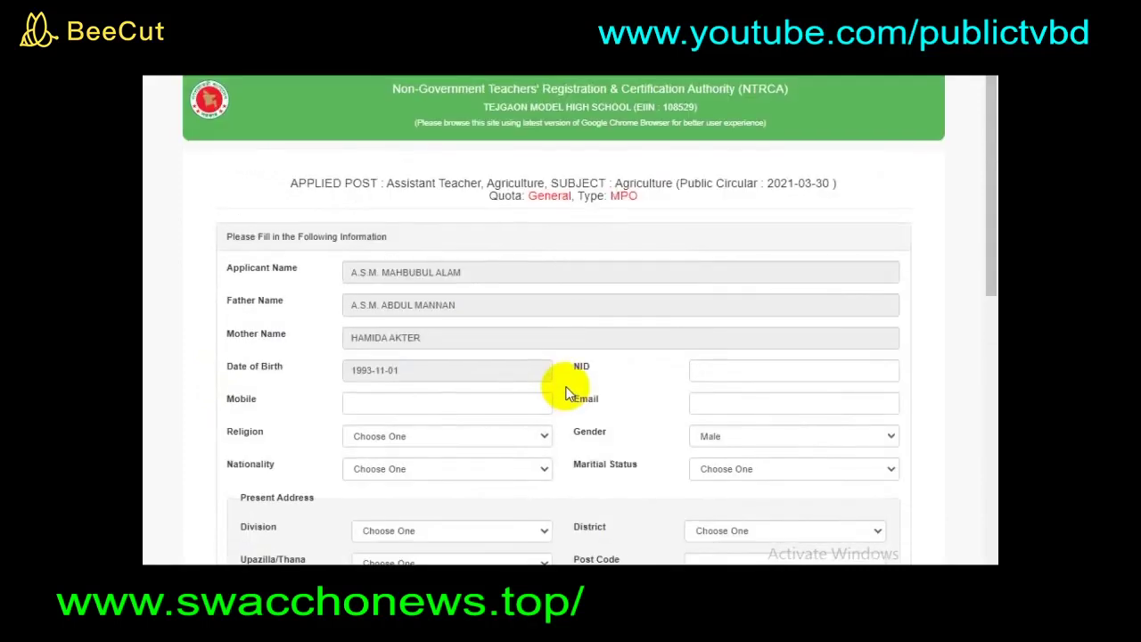
pyautogui.scroll(-5, 565, 395)
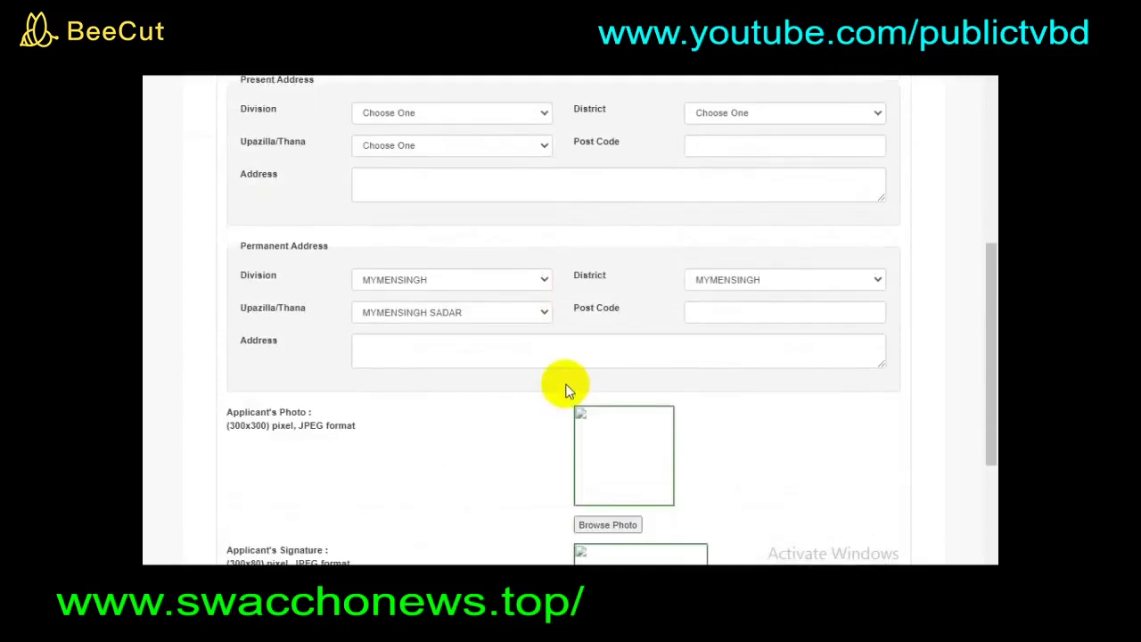
pyautogui.scroll(-1, 548, 393)
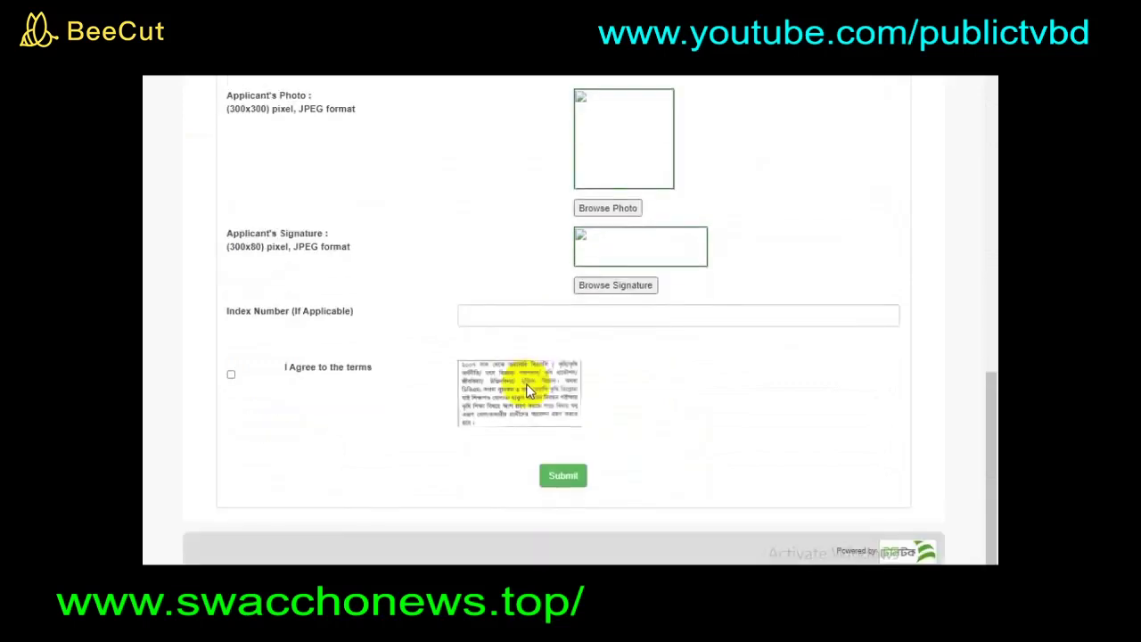
pyautogui.scroll(12, 526, 389)
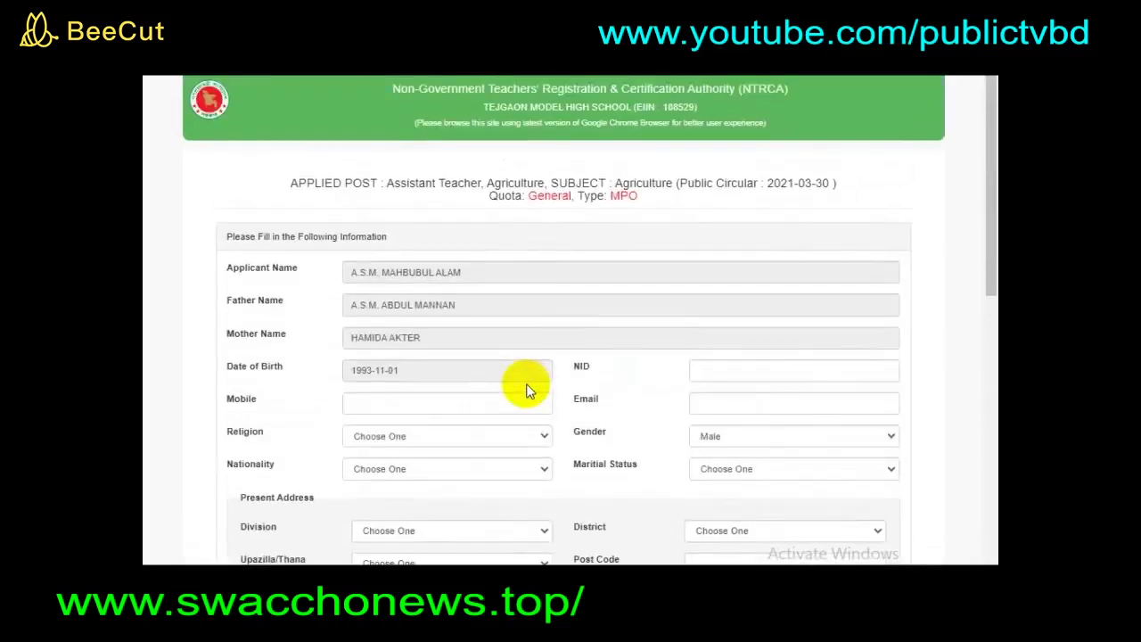